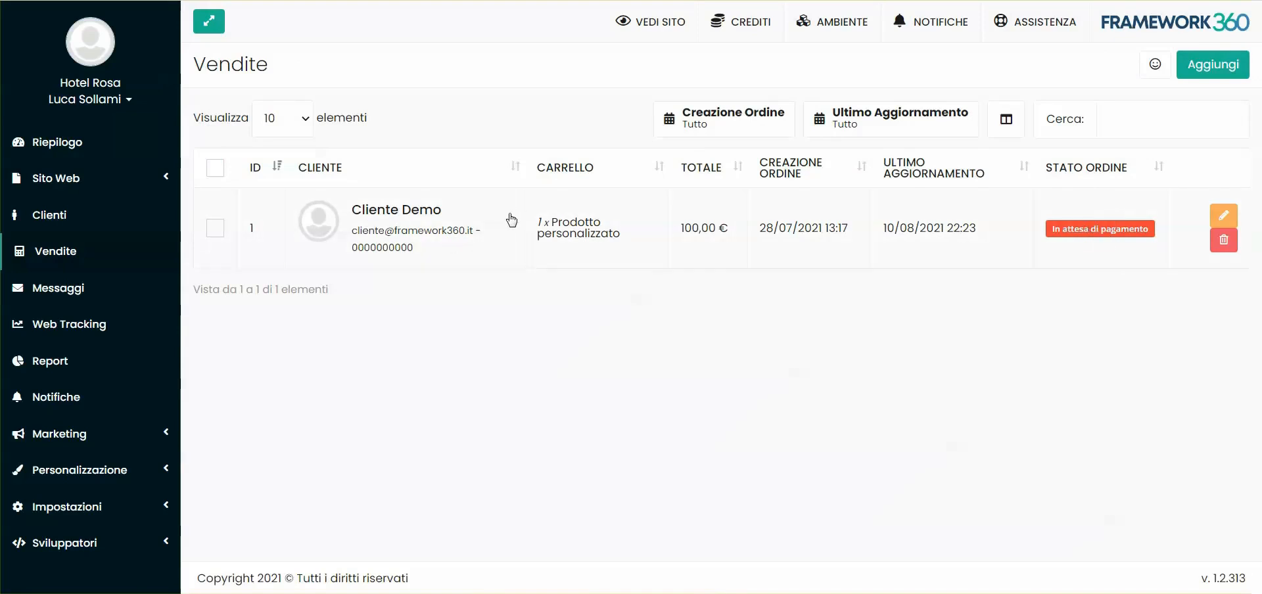
# Open the order for the custom product and review its main data and cart contents
pyautogui.click(569, 227)
pyautogui.scroll(-4, 535, 367)
pyautogui.scroll(4, 547, 336)
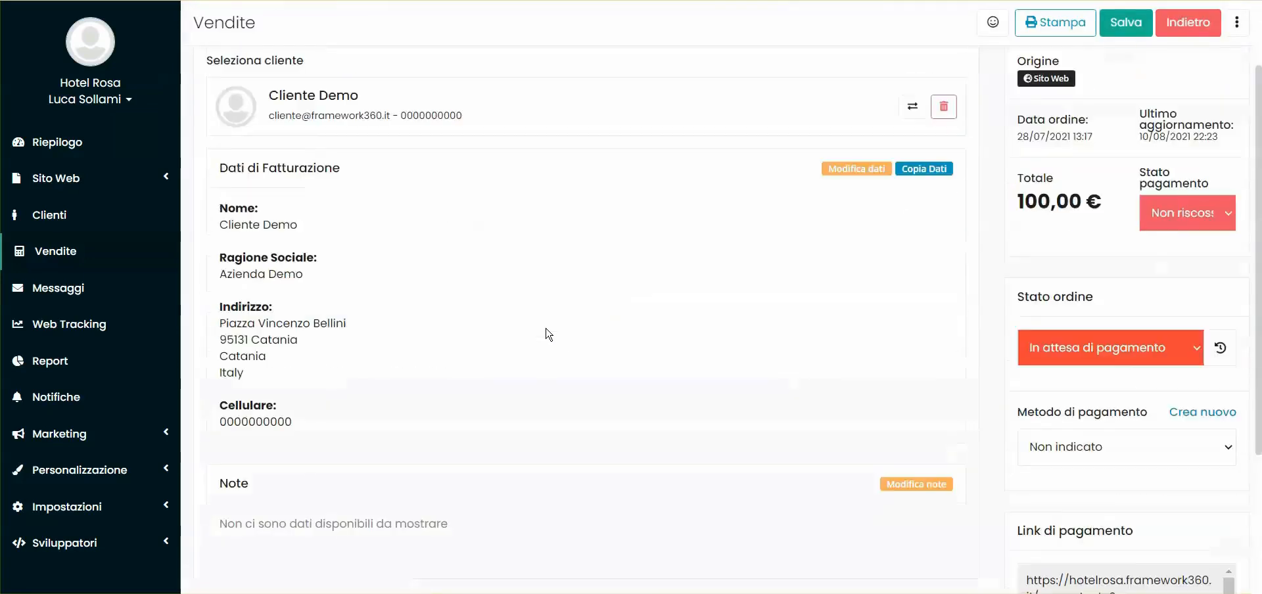
pyautogui.click(388, 120)
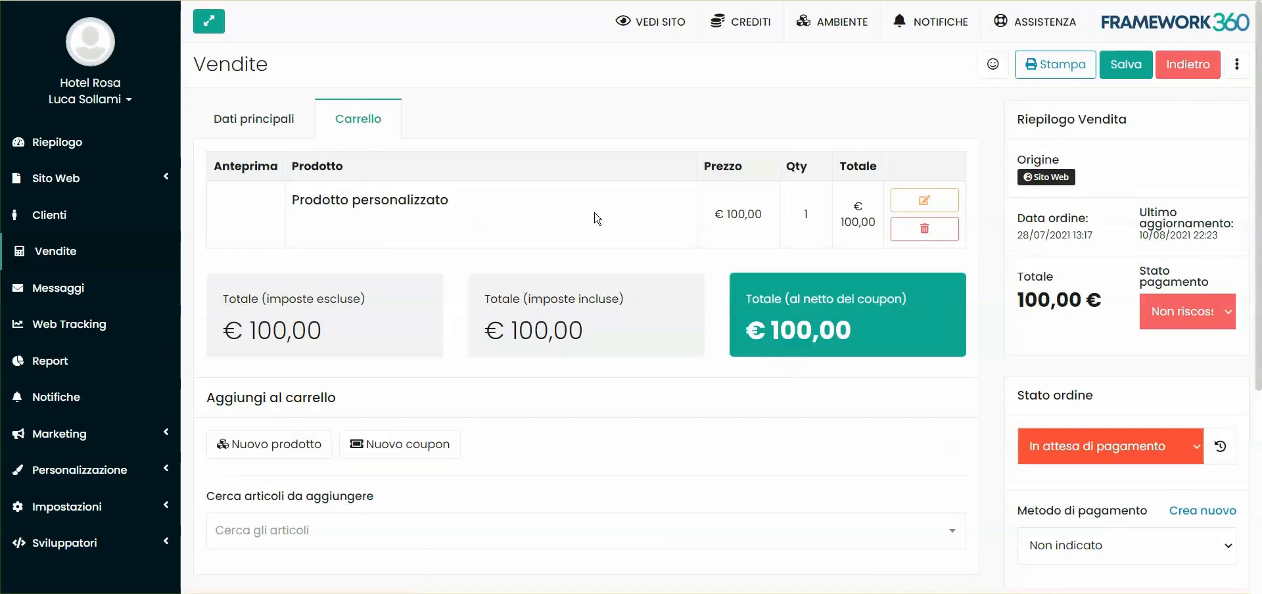
pyautogui.click(263, 120)
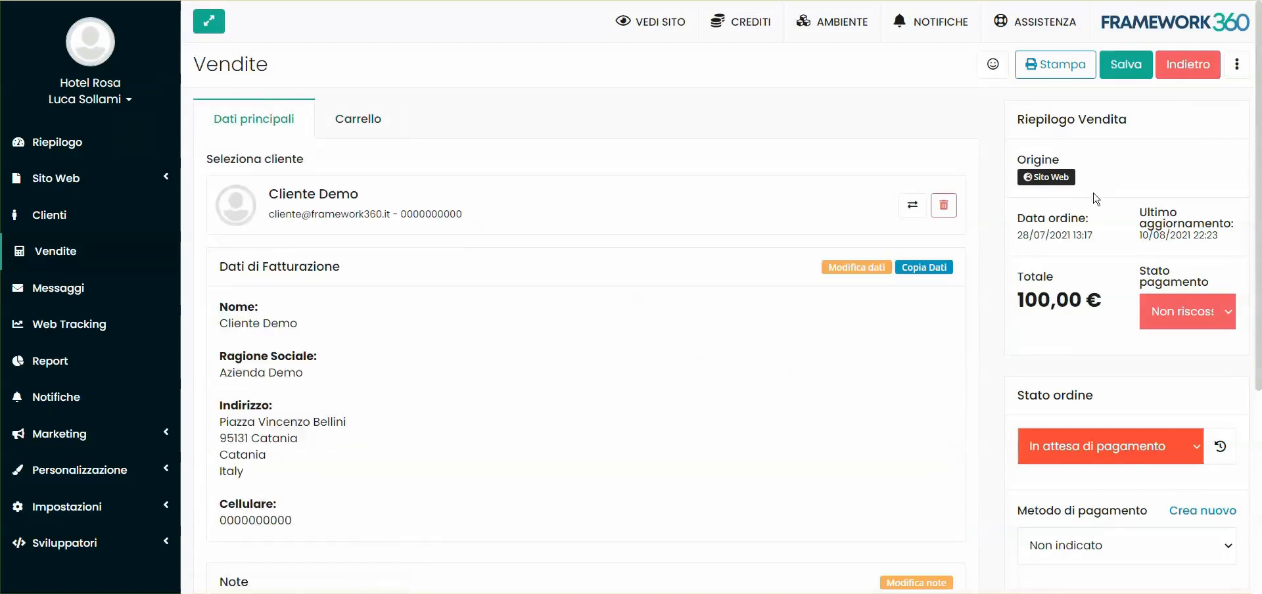
# Examine the sale summary, including origin, payment status, order status, payment method and payment link
pyautogui.scroll(-4, 1057, 413)
pyautogui.scroll(4, 1056, 434)
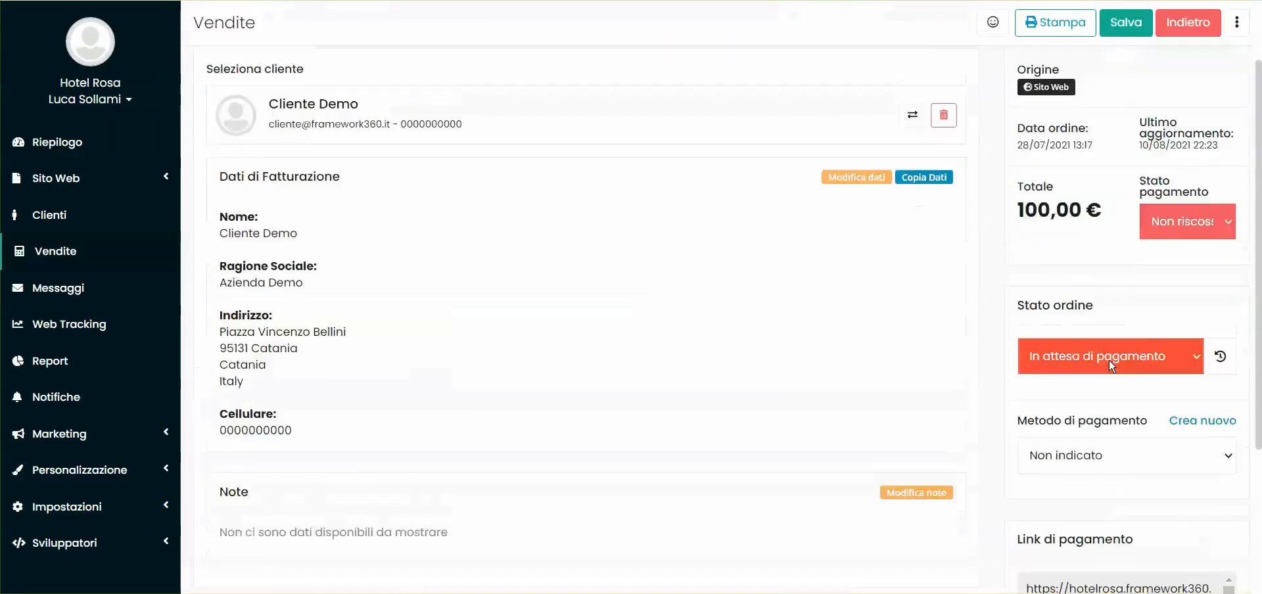
pyautogui.scroll(-2, 1066, 434)
pyautogui.scroll(-3, 1082, 452)
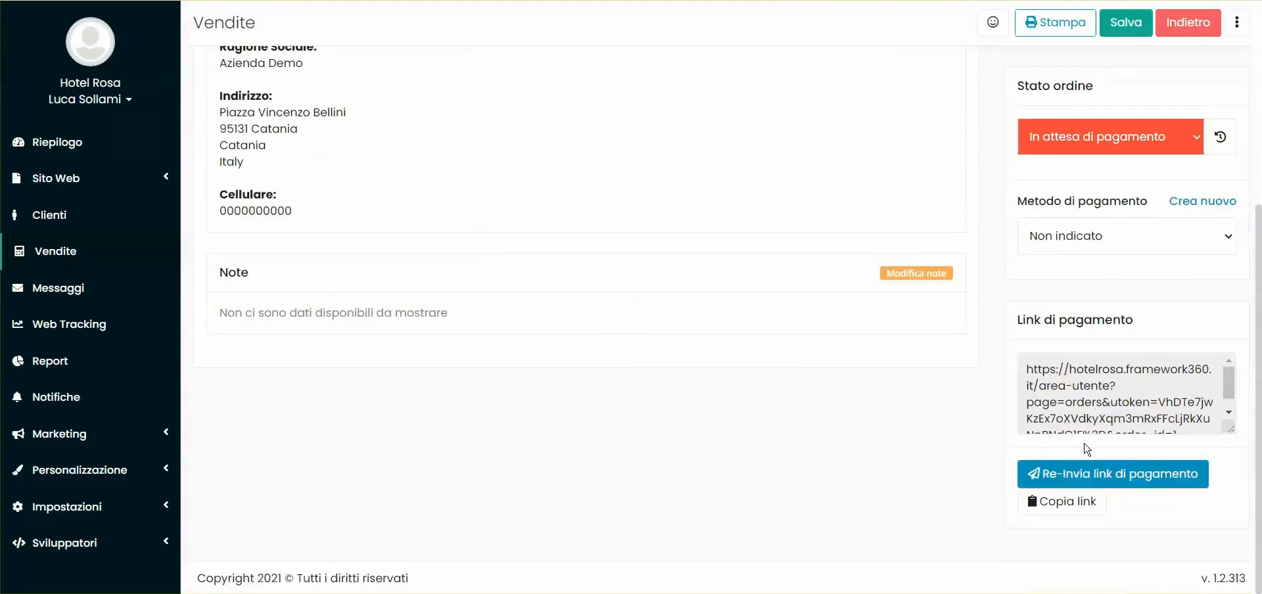
pyautogui.scroll(5, 1086, 450)
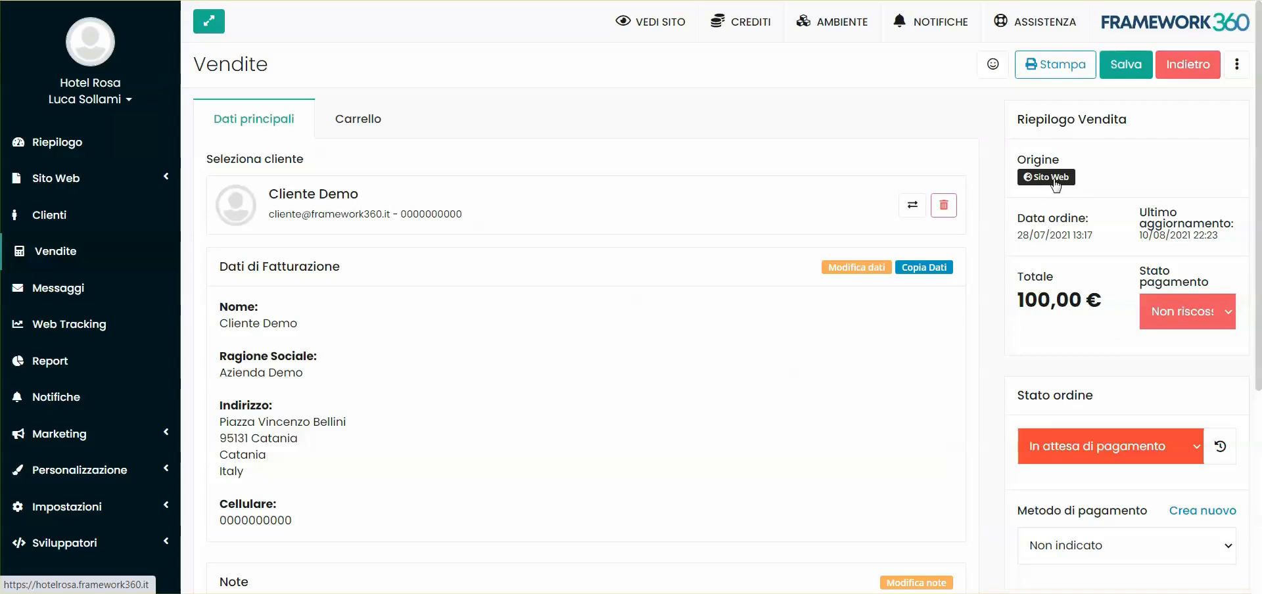
pyautogui.scroll(-1, 1056, 186)
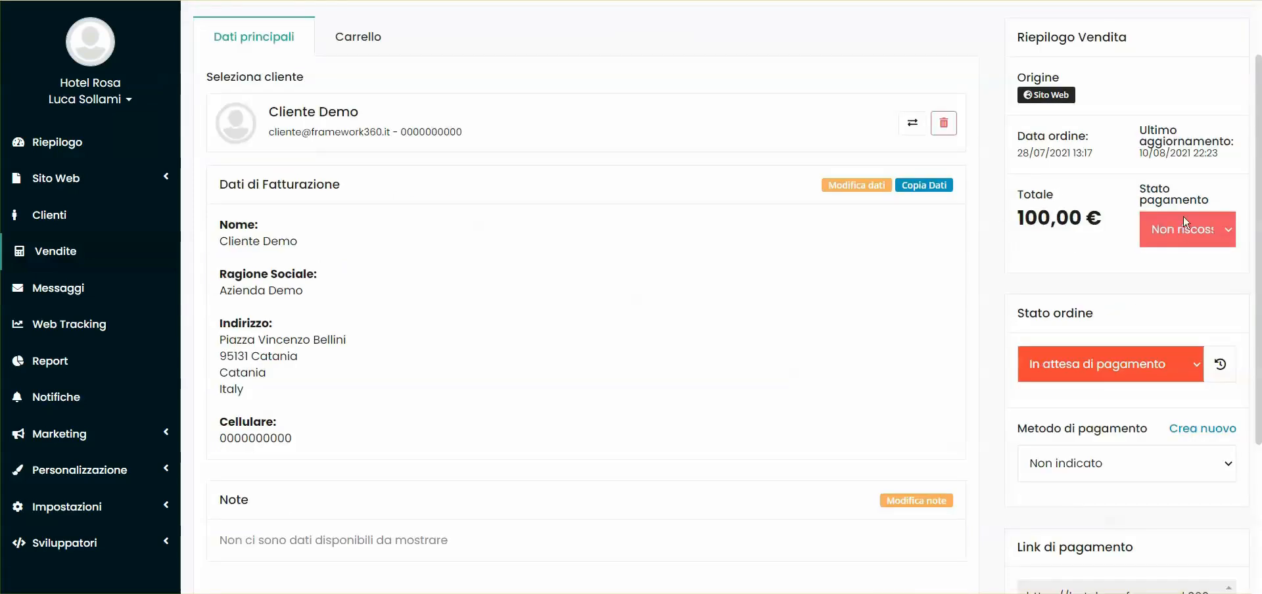
# Try the order status Da spedire and check the available payment status options
pyautogui.click(1175, 232)
pyautogui.click(1174, 232)
pyautogui.click(1107, 370)
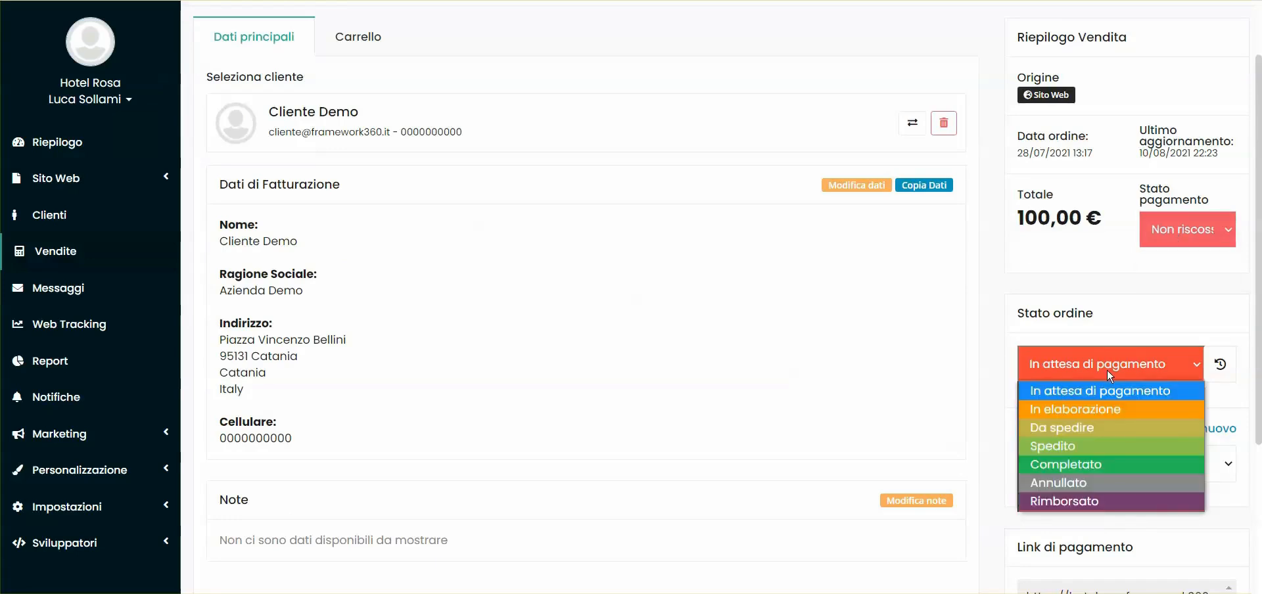
pyautogui.click(1088, 429)
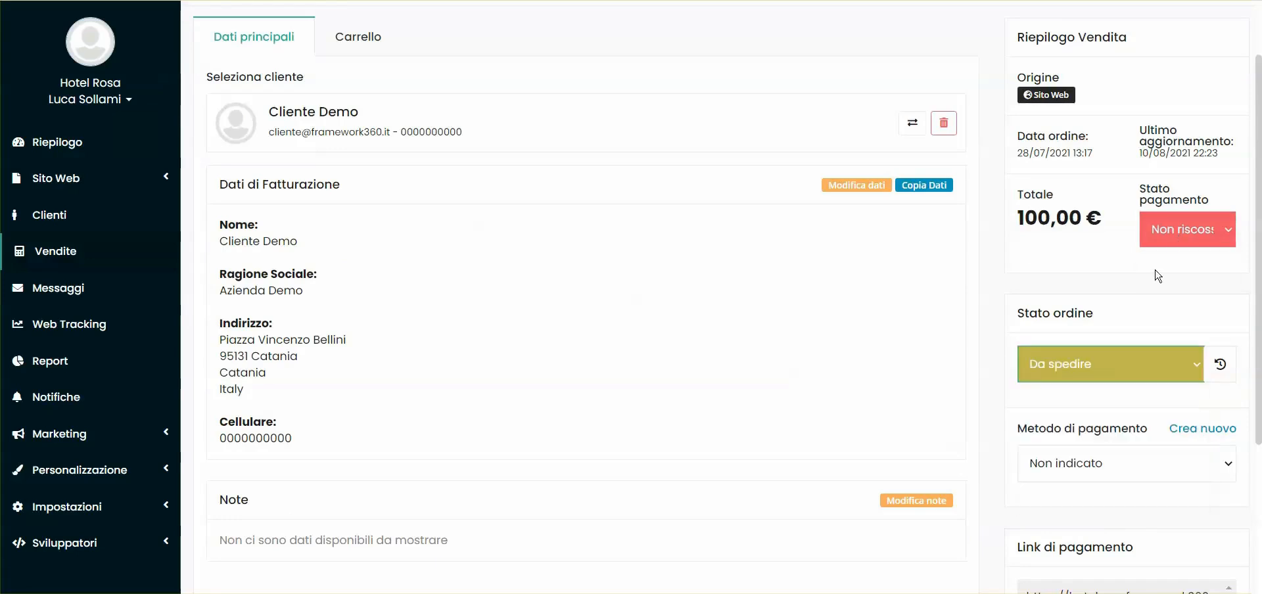
pyautogui.click(1152, 242)
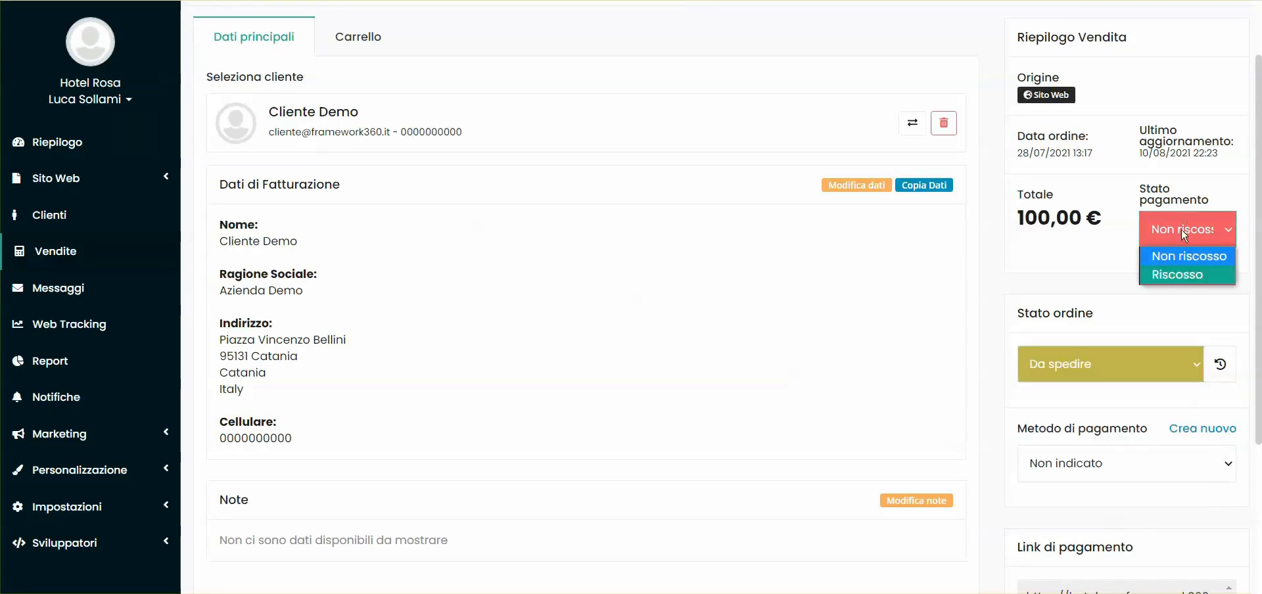
pyautogui.click(1085, 271)
pyautogui.scroll(-2, 1069, 276)
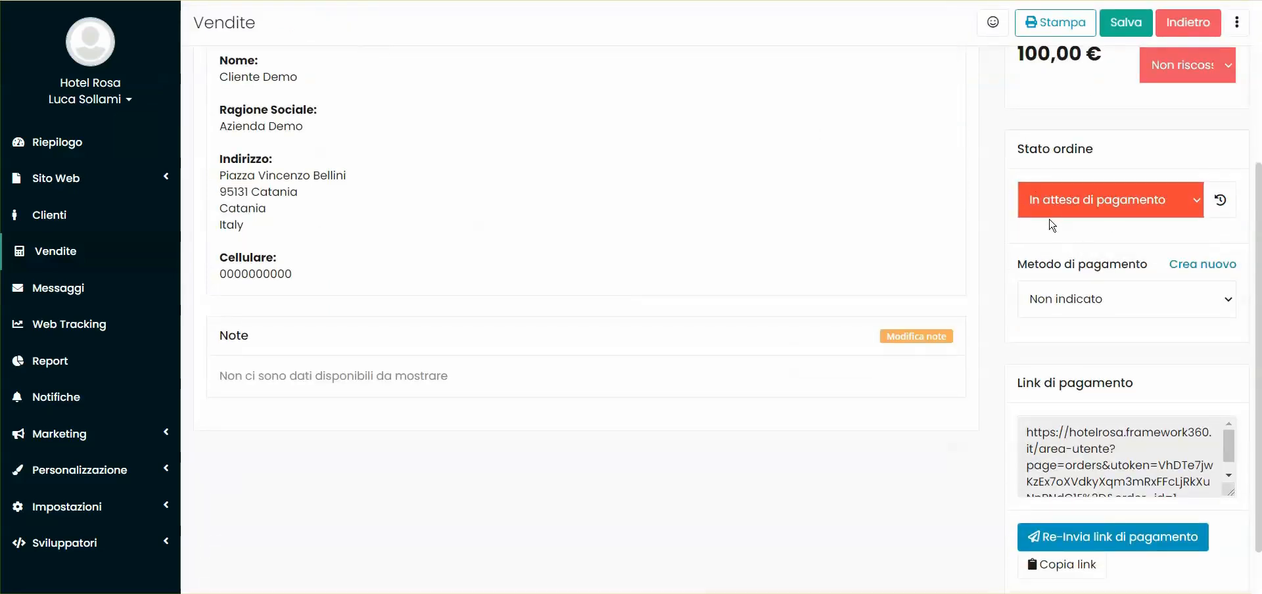
# Try to update the order status to Spedito, saving it and dealing with the customer email notification choice
pyautogui.click(1052, 199)
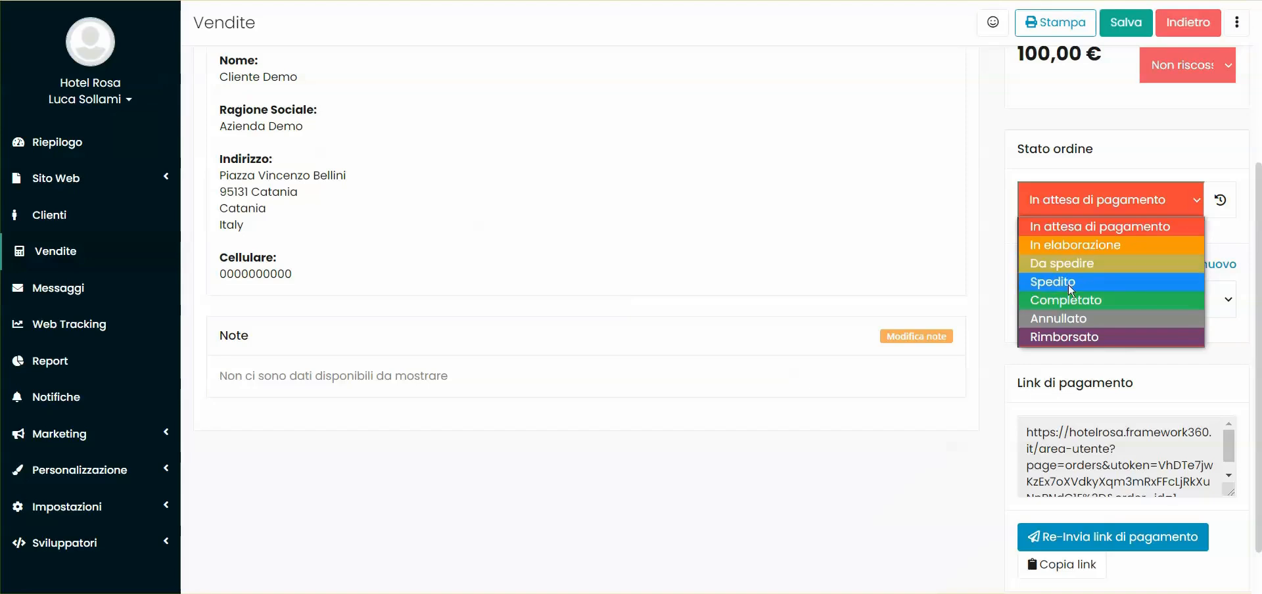
pyautogui.click(1104, 283)
pyautogui.click(1131, 24)
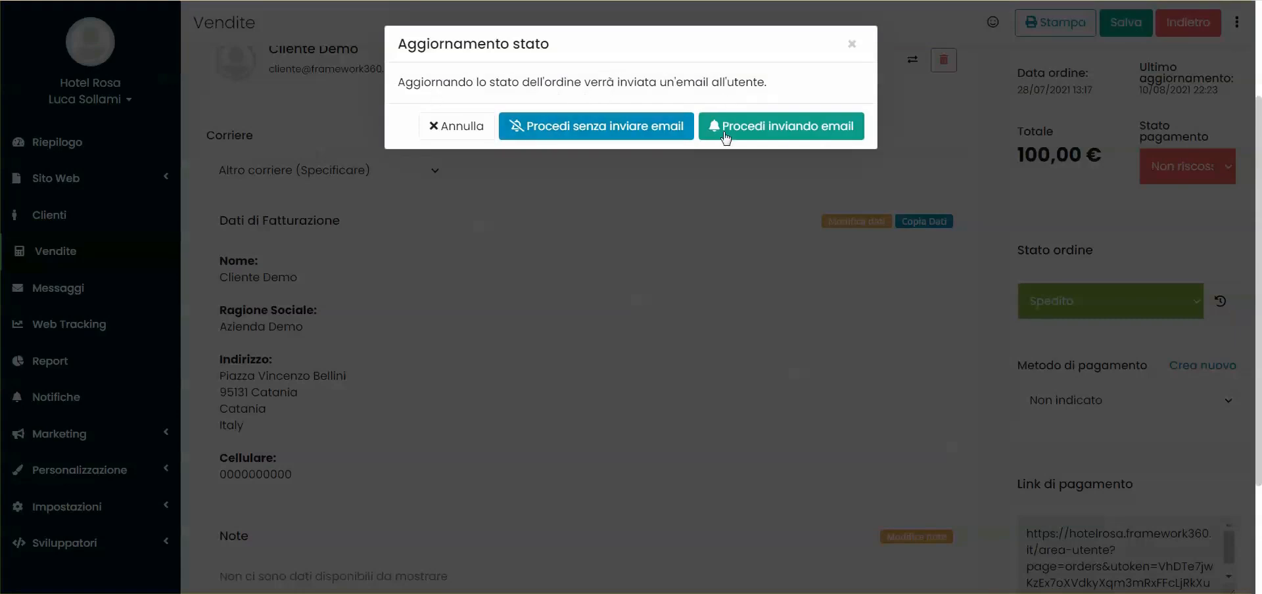
pyautogui.click(635, 138)
pyautogui.scroll(-3, 276, 355)
# Open the system email settings and show the order-related templates
pyautogui.click(90, 507)
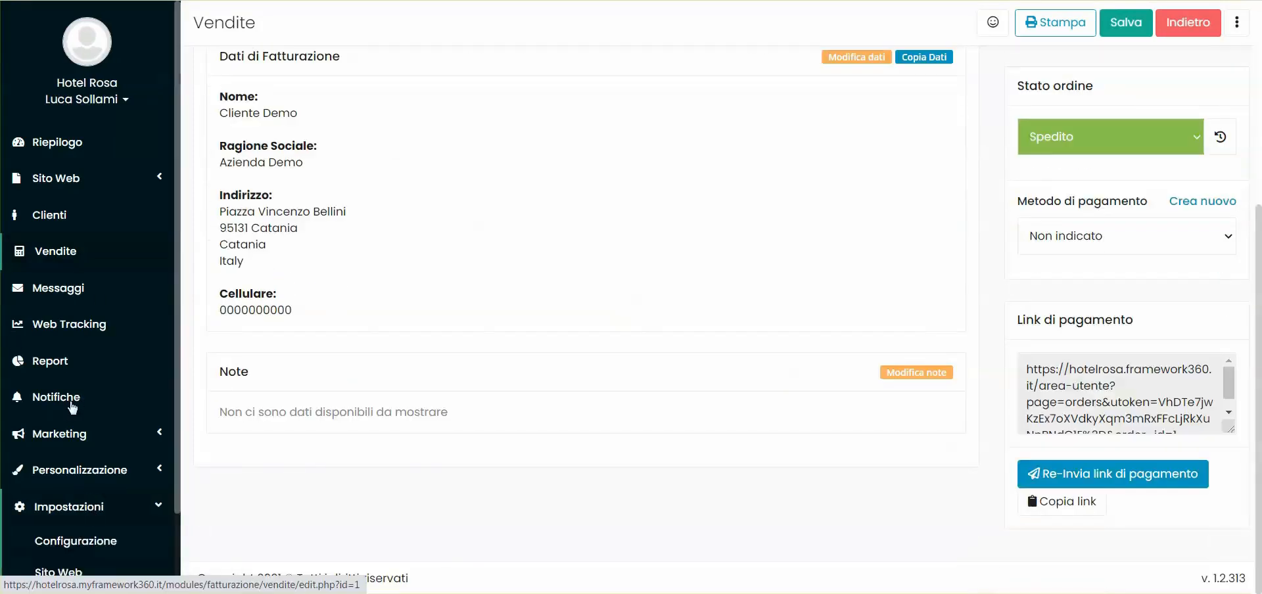
pyautogui.scroll(-3, 73, 403)
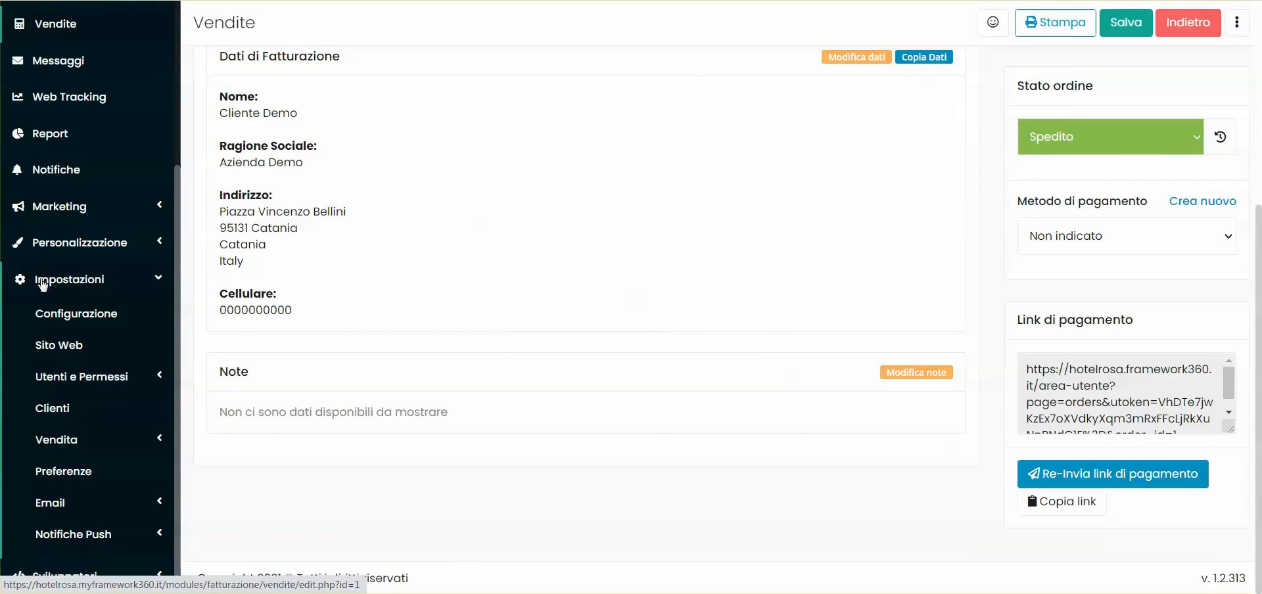
pyautogui.click(67, 497)
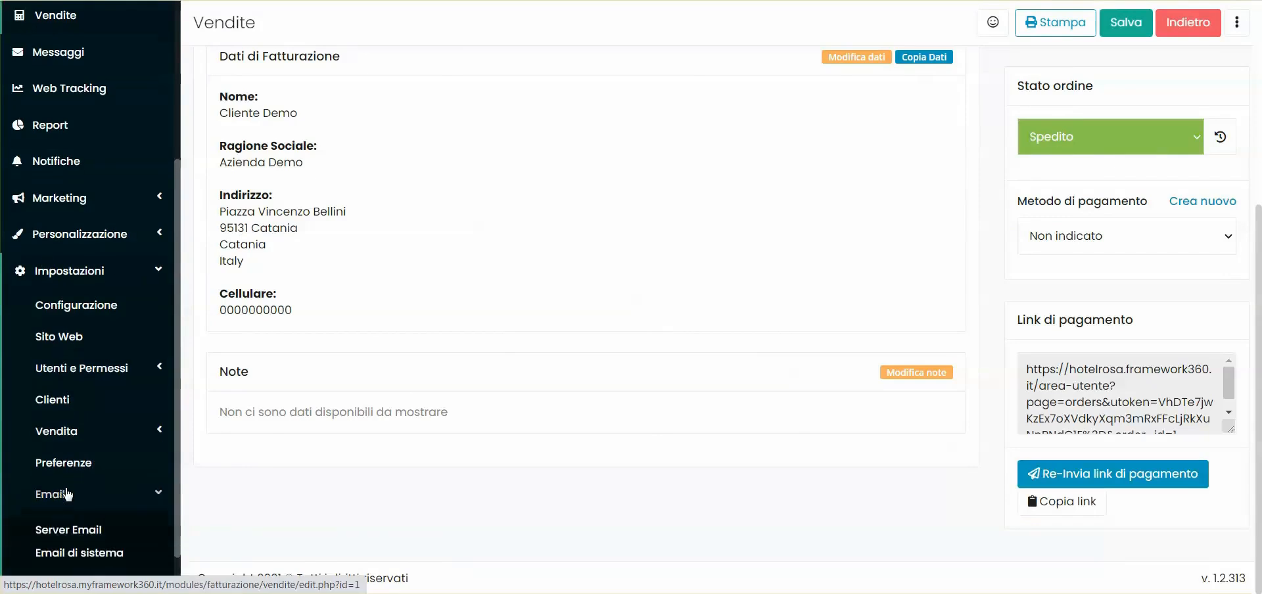
pyautogui.click(71, 495)
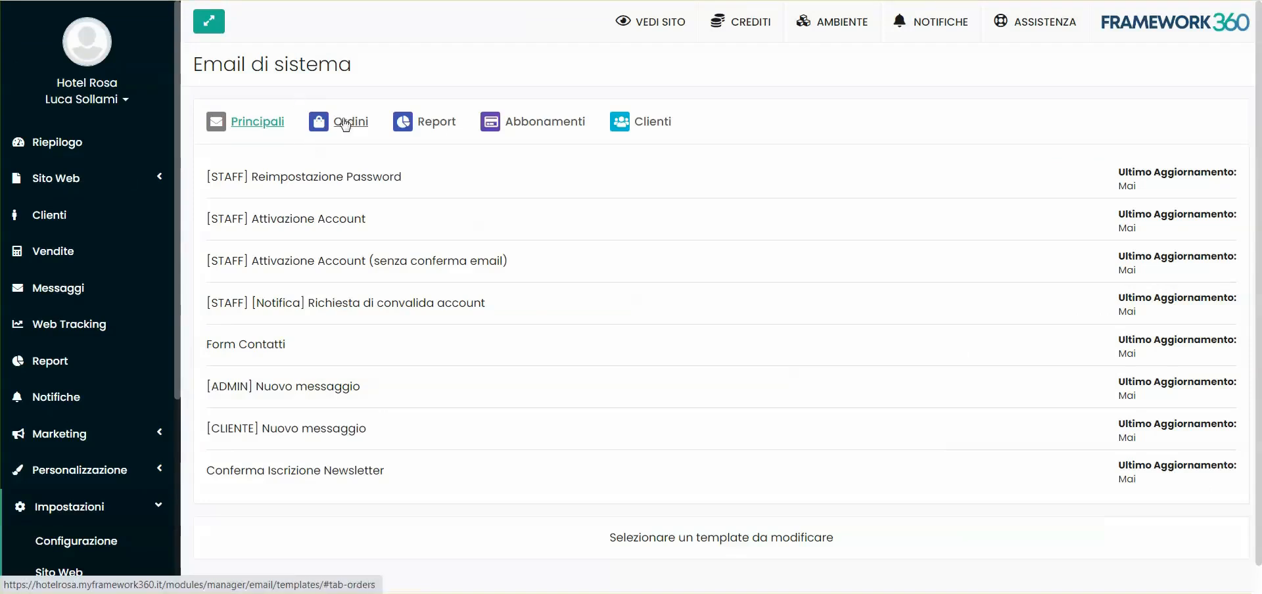
pyautogui.click(345, 124)
# Open the customer email template for the Spedito order status and review its layout
pyautogui.scroll(-3, 437, 219)
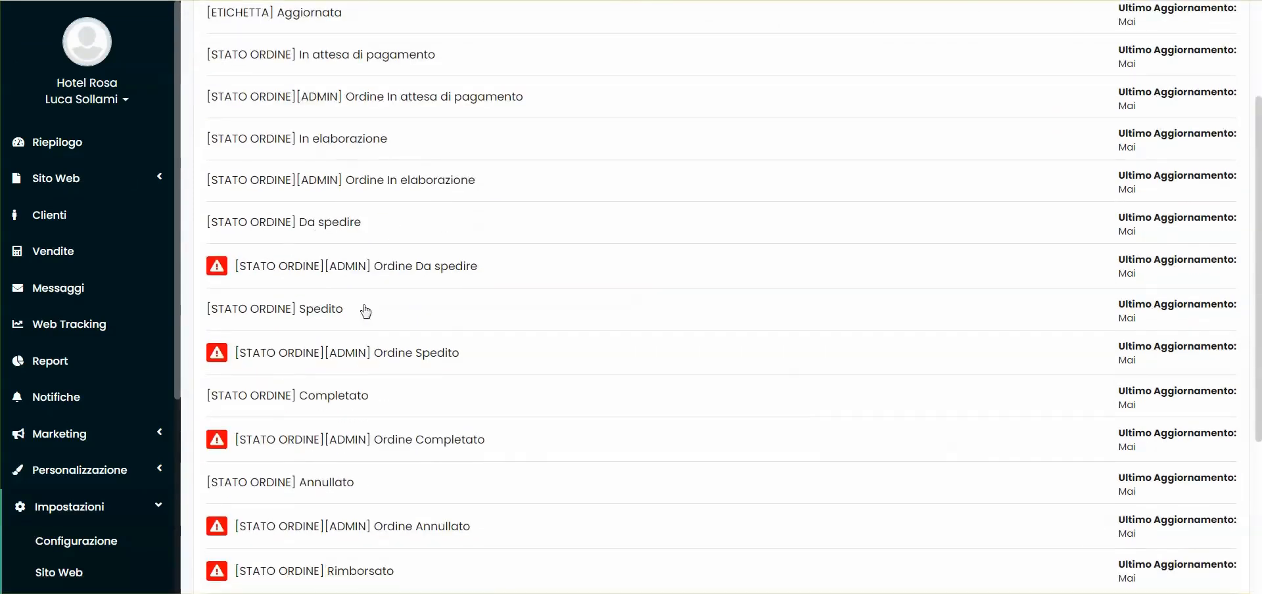
pyautogui.click(329, 314)
pyautogui.scroll(-4, 612, 325)
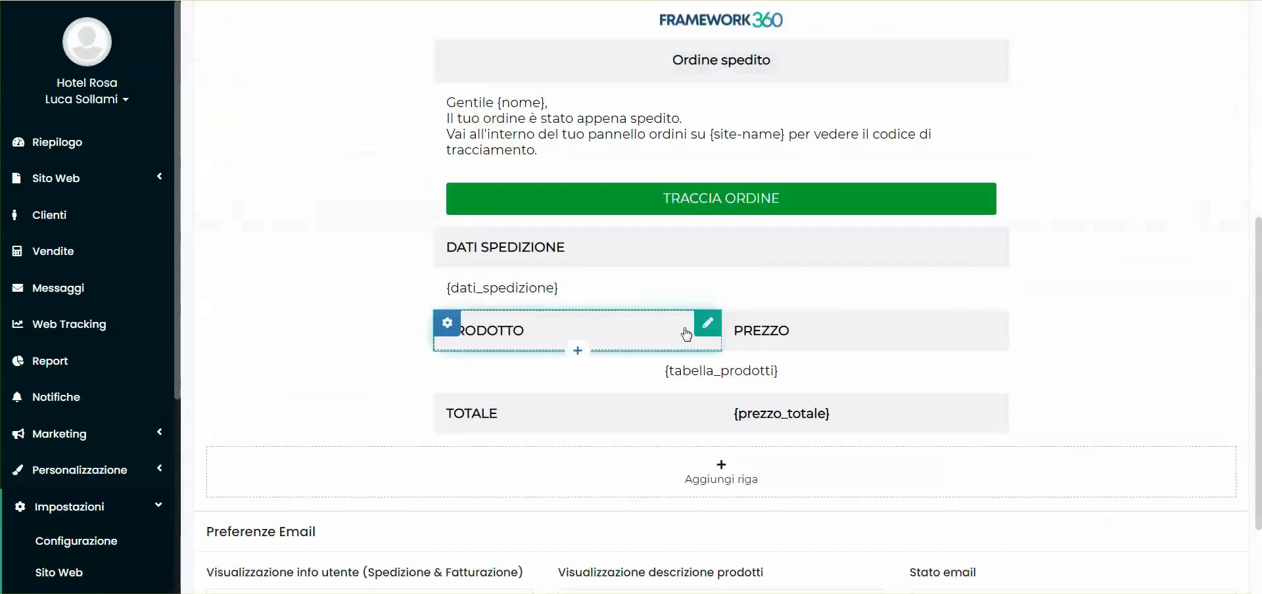
pyautogui.scroll(1, 344, 217)
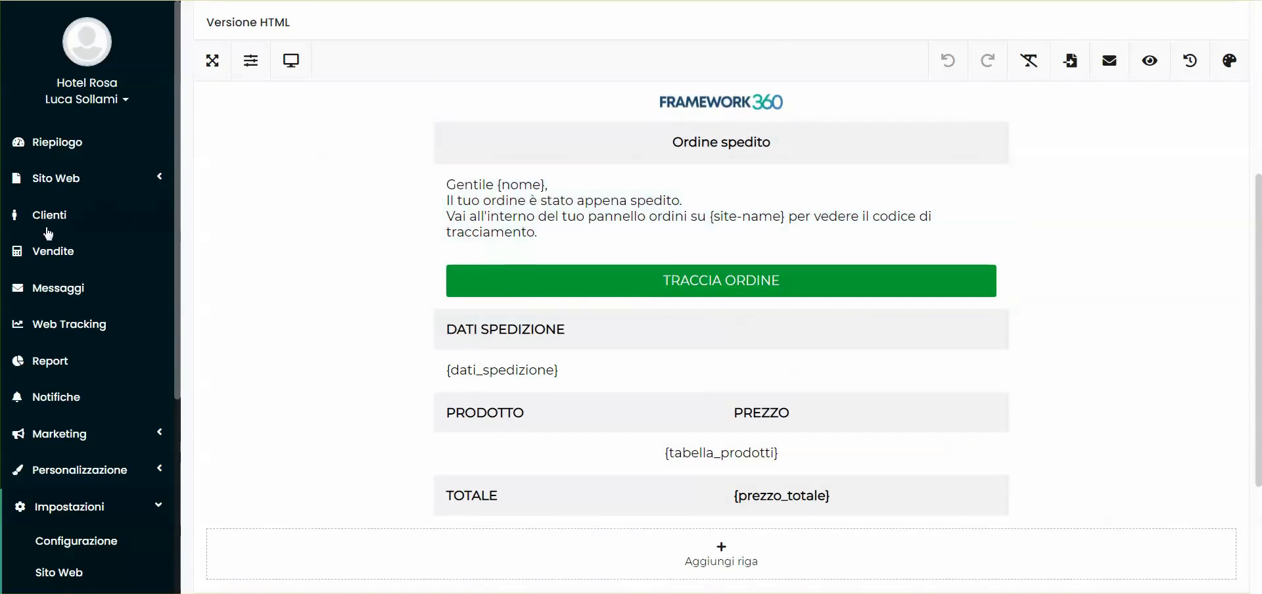
# Highlight the order's billing address and examine the Spedito template's message, shipping data and email preferences
pyautogui.click(98, 244)
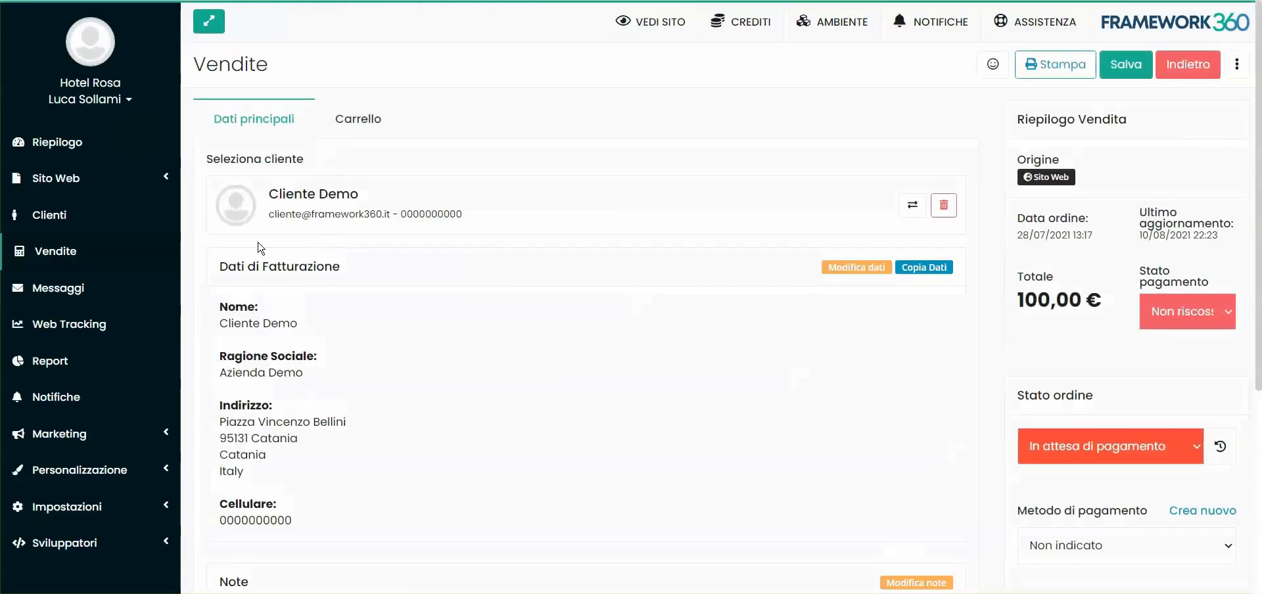
pyautogui.moveTo(219, 323); pyautogui.dragTo(353, 341)
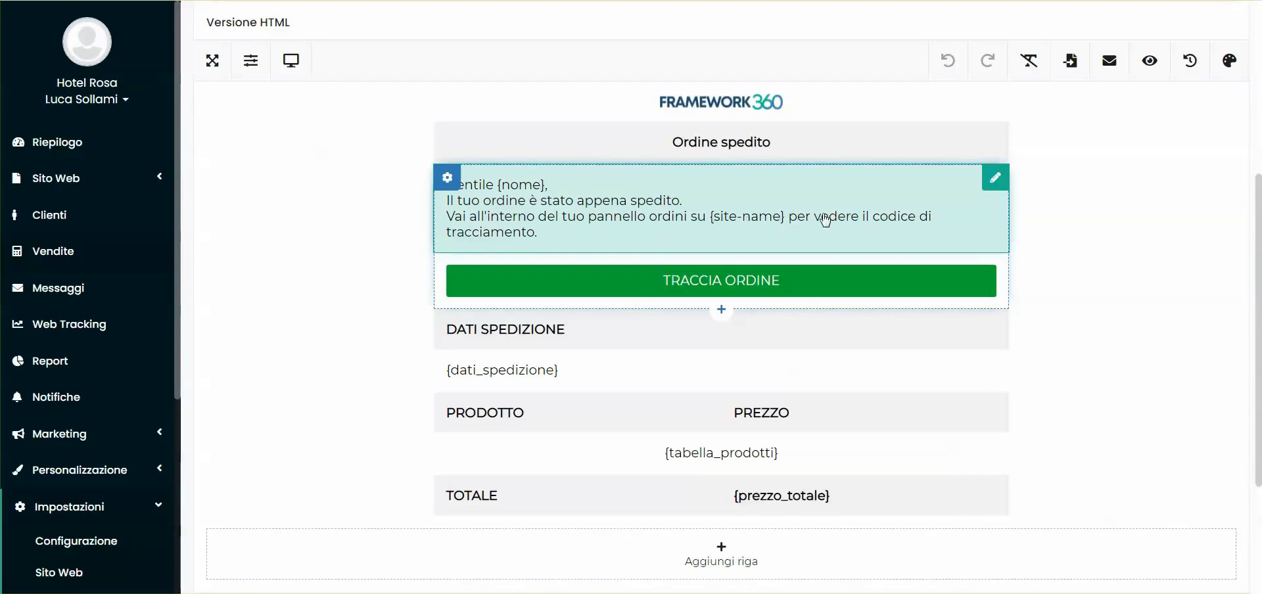
pyautogui.scroll(-3, 1036, 246)
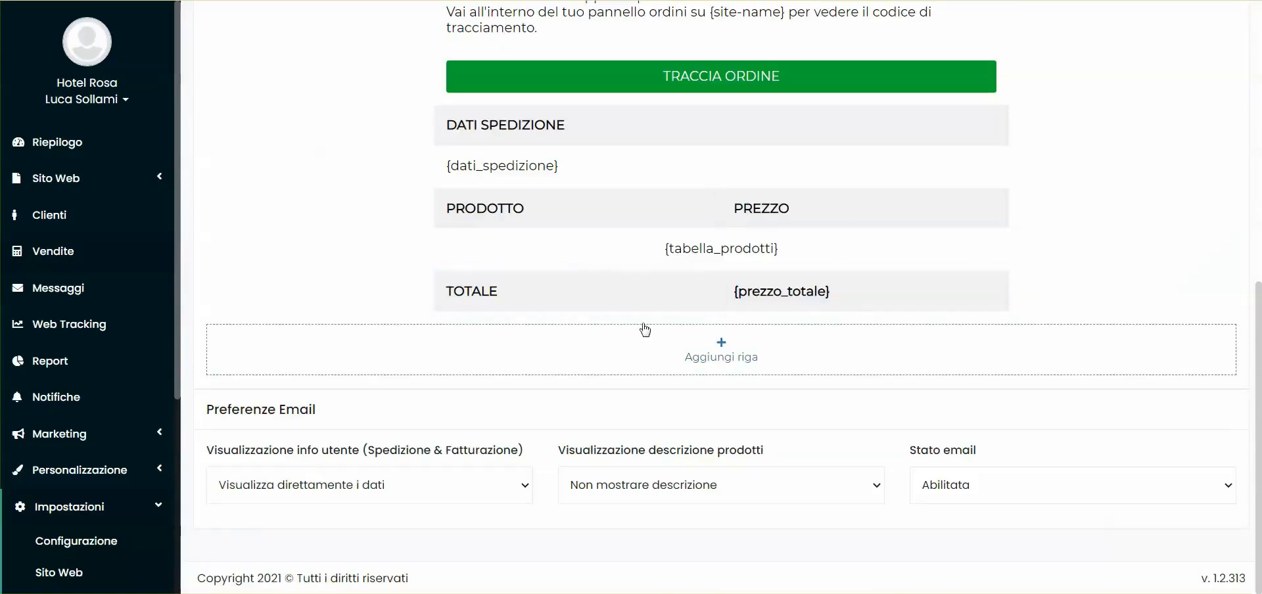
pyautogui.scroll(3, 734, 281)
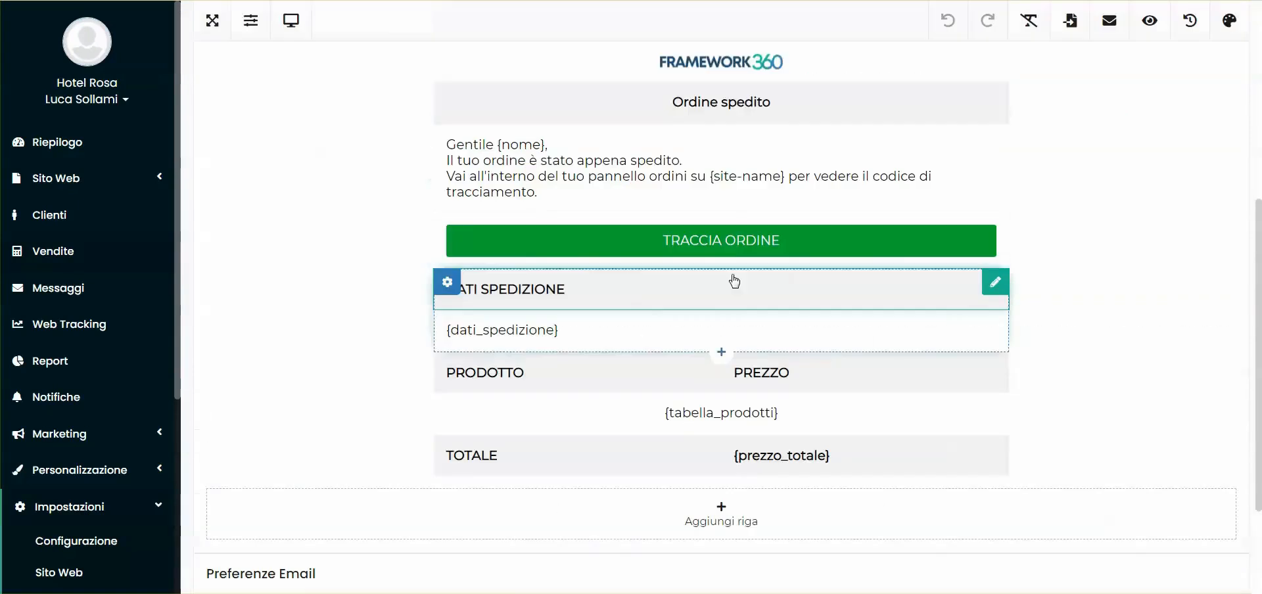
pyautogui.click(636, 160)
pyautogui.click(417, 20)
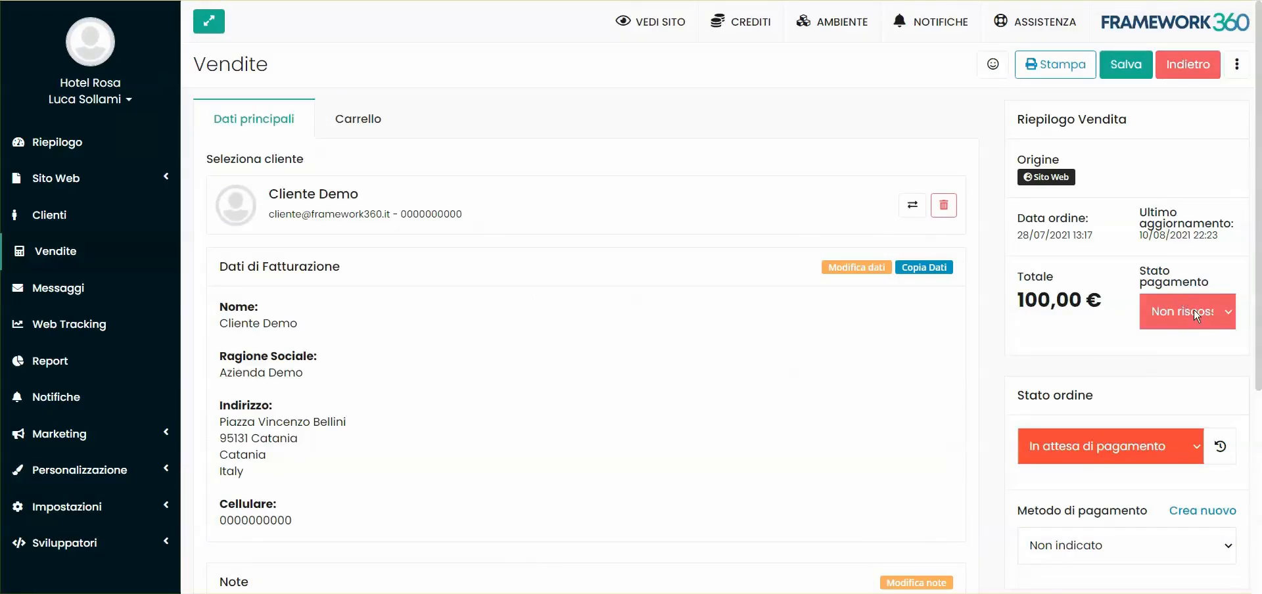
# Set the order's payment status to Riscosso
pyautogui.click(1195, 315)
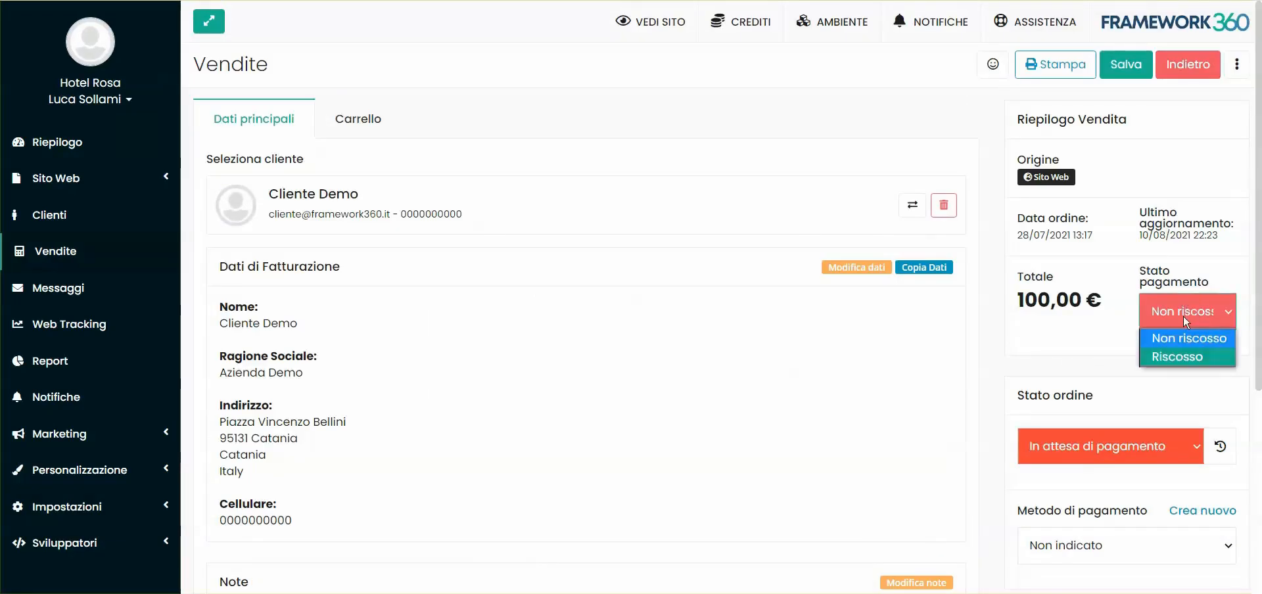
pyautogui.click(1191, 363)
pyautogui.scroll(-1, 1098, 323)
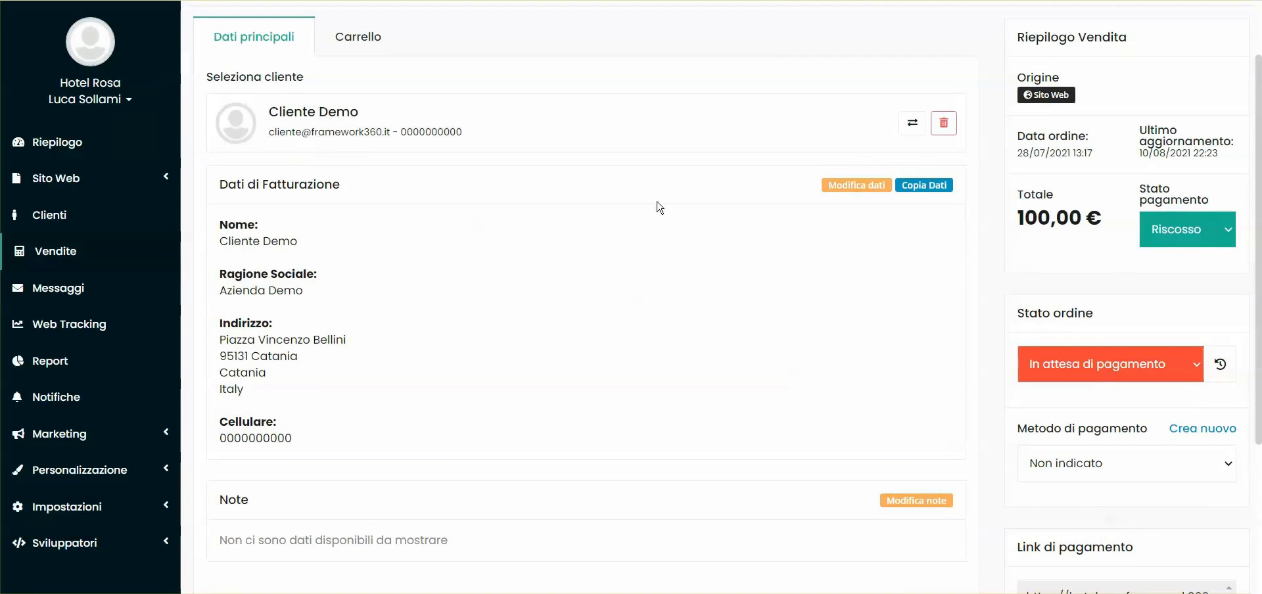
# Return the order's payment status to Non riscosso
pyautogui.click(1168, 231)
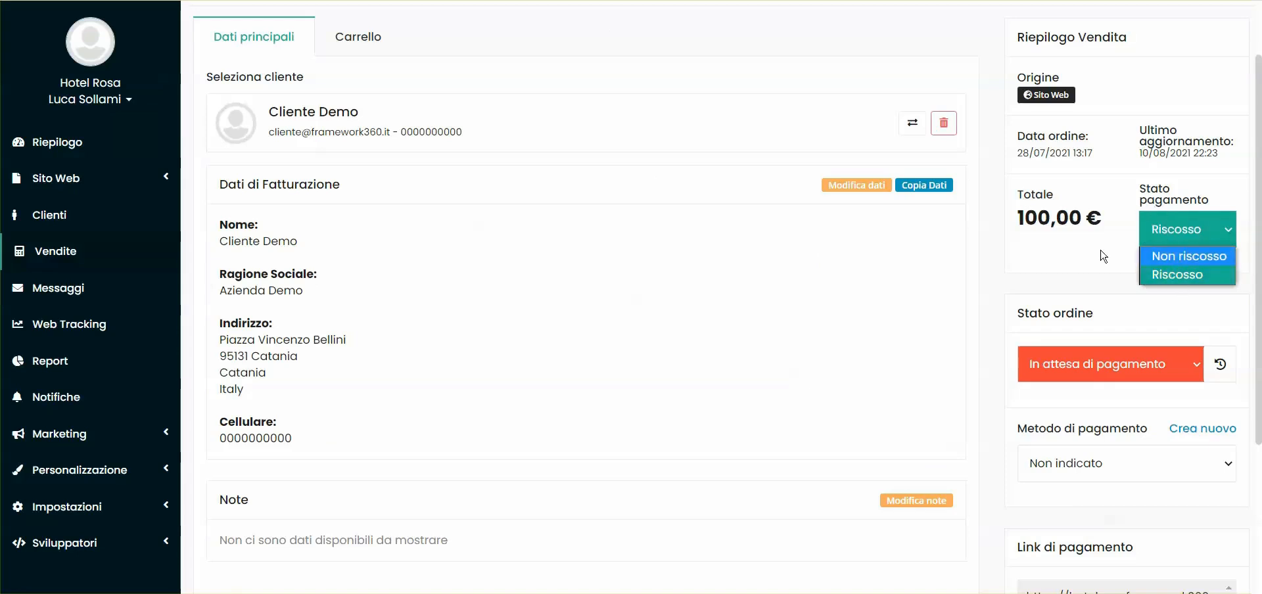
pyautogui.click(1177, 256)
pyautogui.scroll(-1, 867, 198)
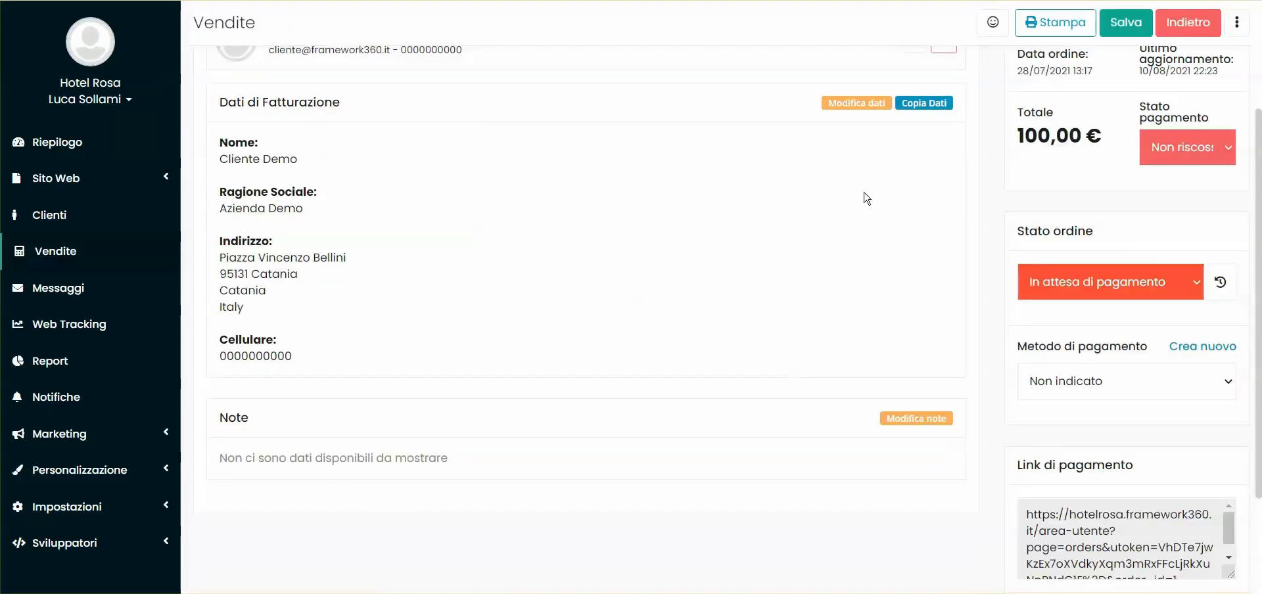
pyautogui.scroll(1, 867, 199)
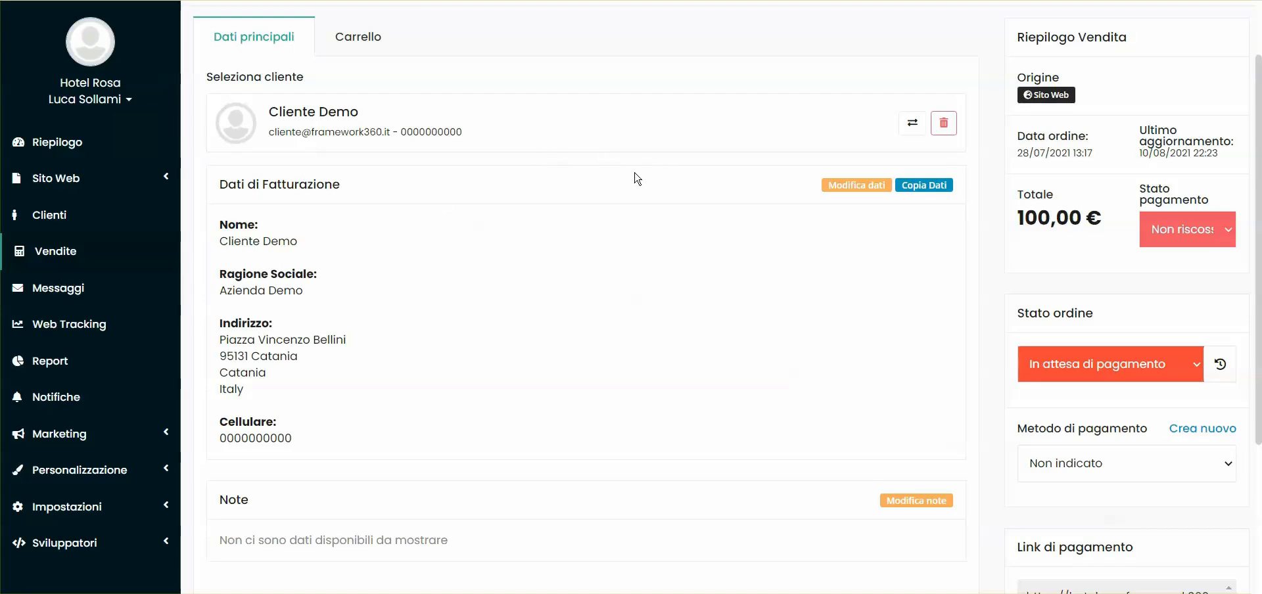
# Set the order's payment status to Riscosso and its order status to In elaborazione
pyautogui.click(1165, 238)
pyautogui.click(485, 254)
pyautogui.click(1209, 231)
pyautogui.click(1188, 277)
pyautogui.click(1112, 365)
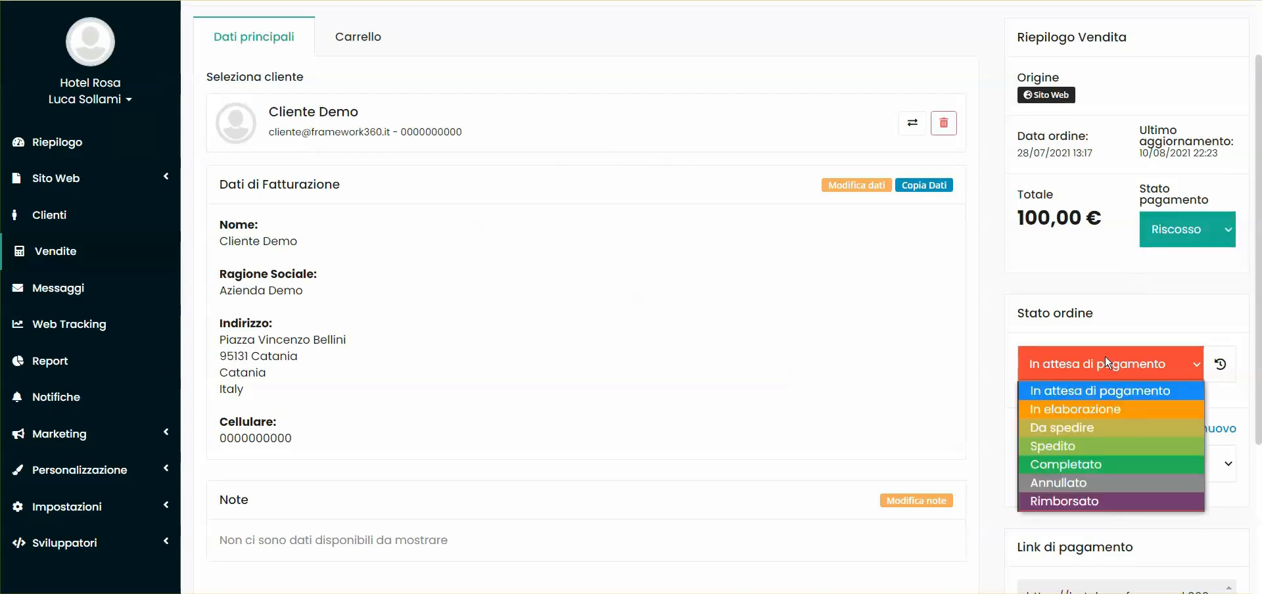
pyautogui.click(1077, 410)
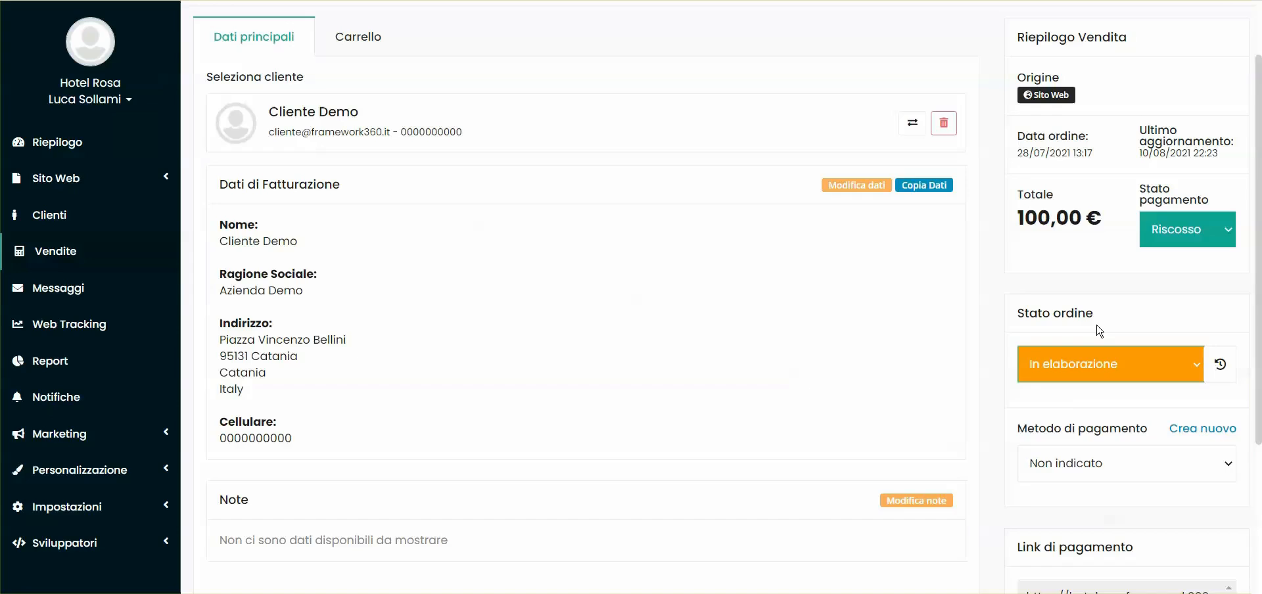
pyautogui.scroll(1, 789, 217)
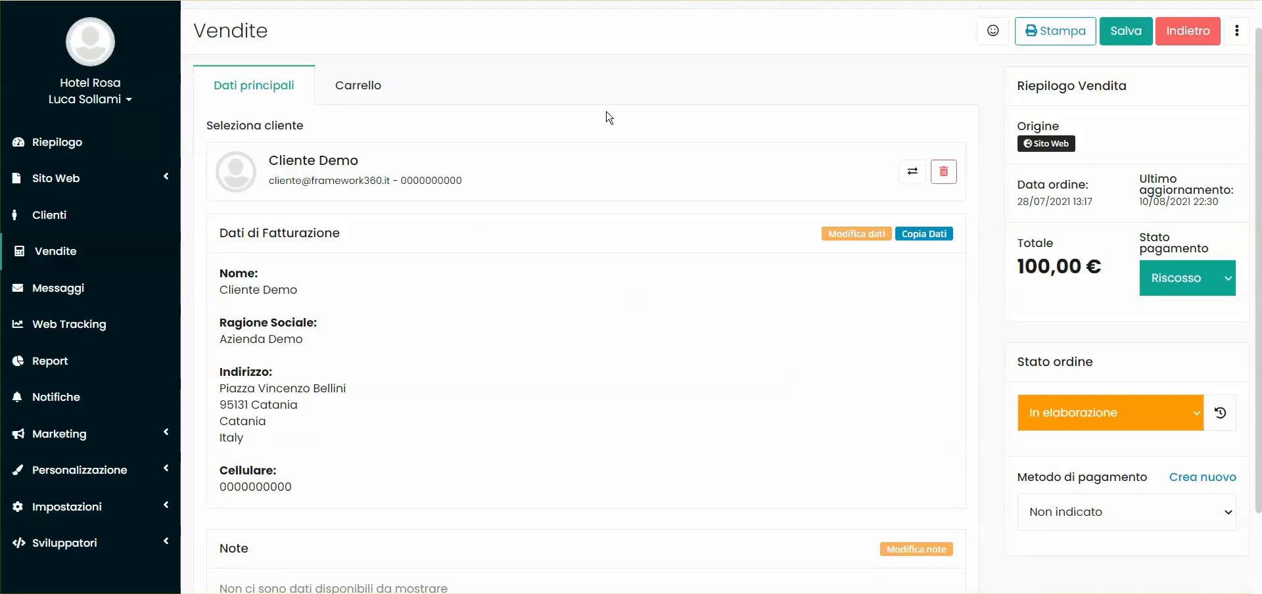
# Set the order status to In attesa di pagamento and the payment status to Non riscosso
pyautogui.click(1172, 281)
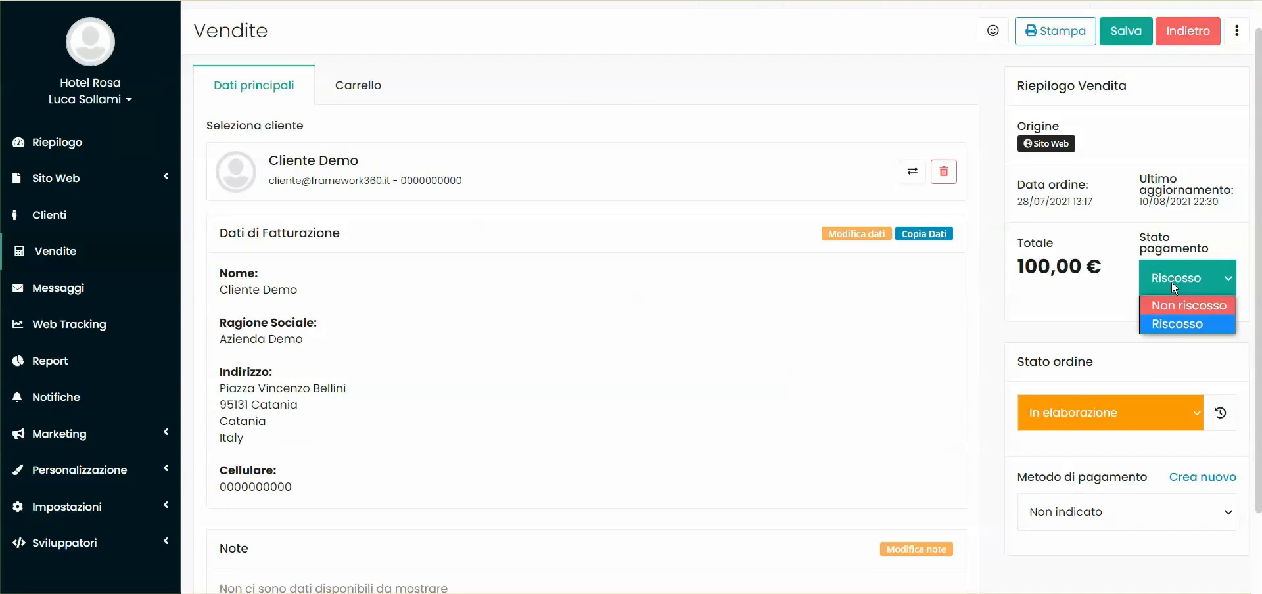
pyautogui.click(998, 334)
pyautogui.click(1026, 398)
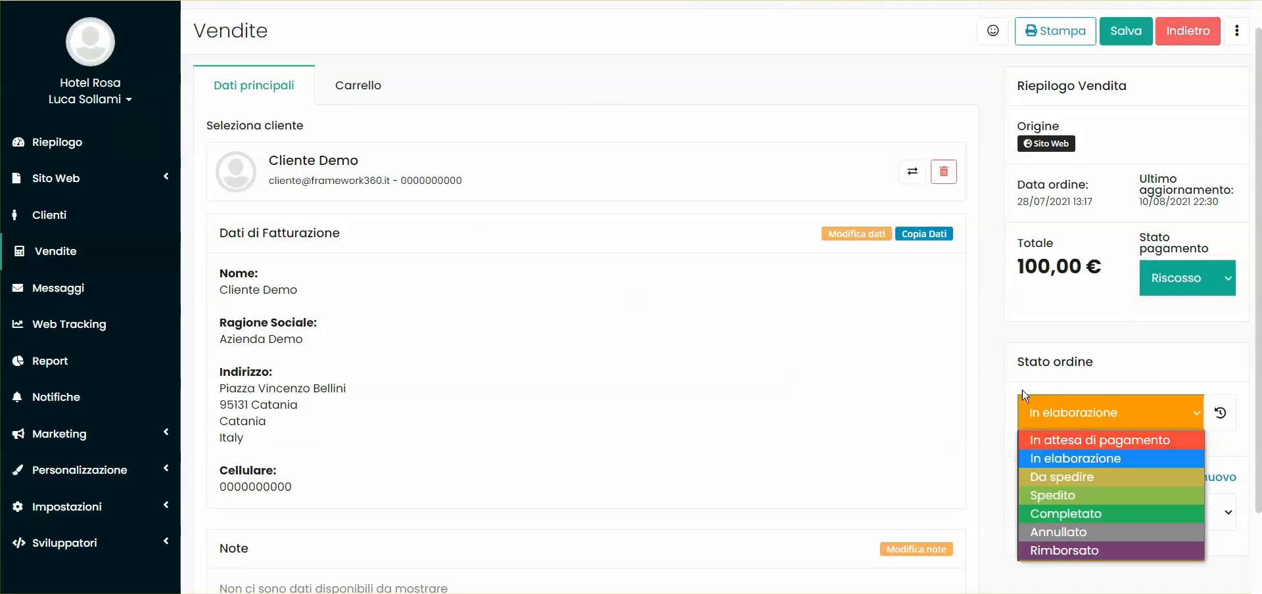
pyautogui.click(972, 450)
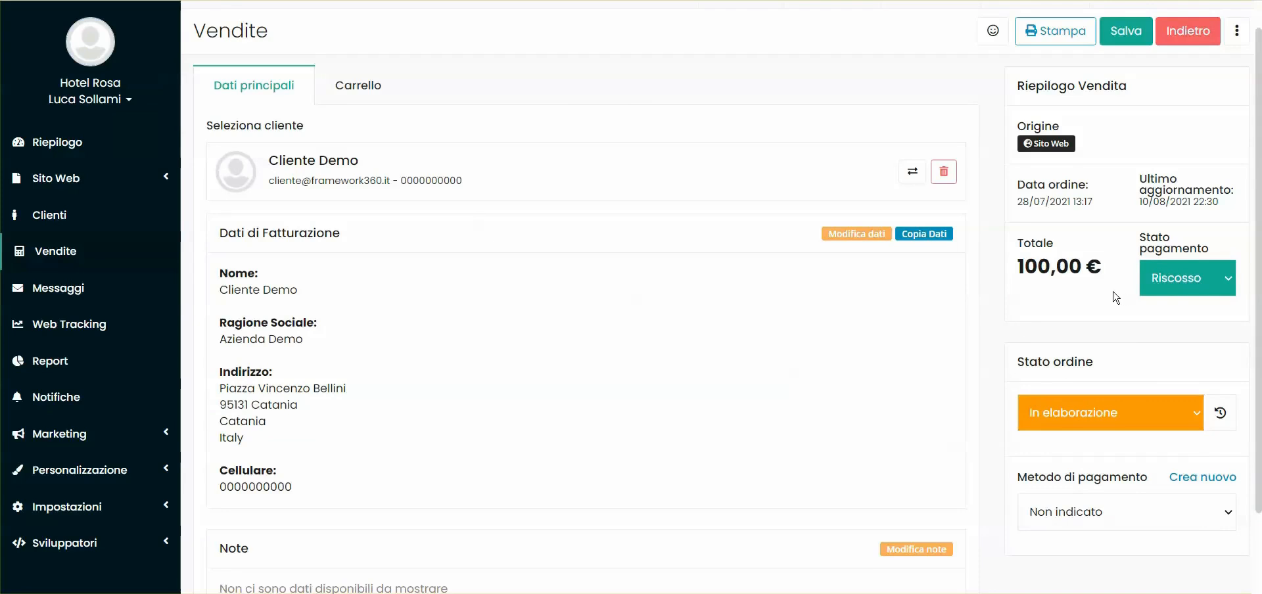
pyautogui.click(1122, 412)
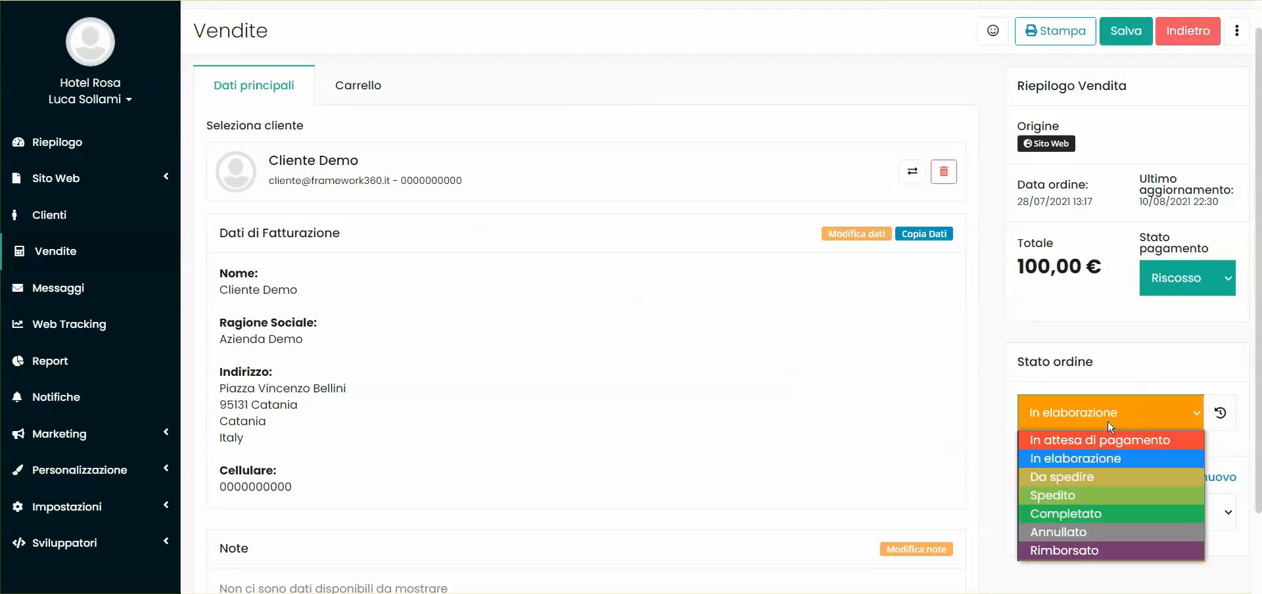
pyautogui.click(1099, 443)
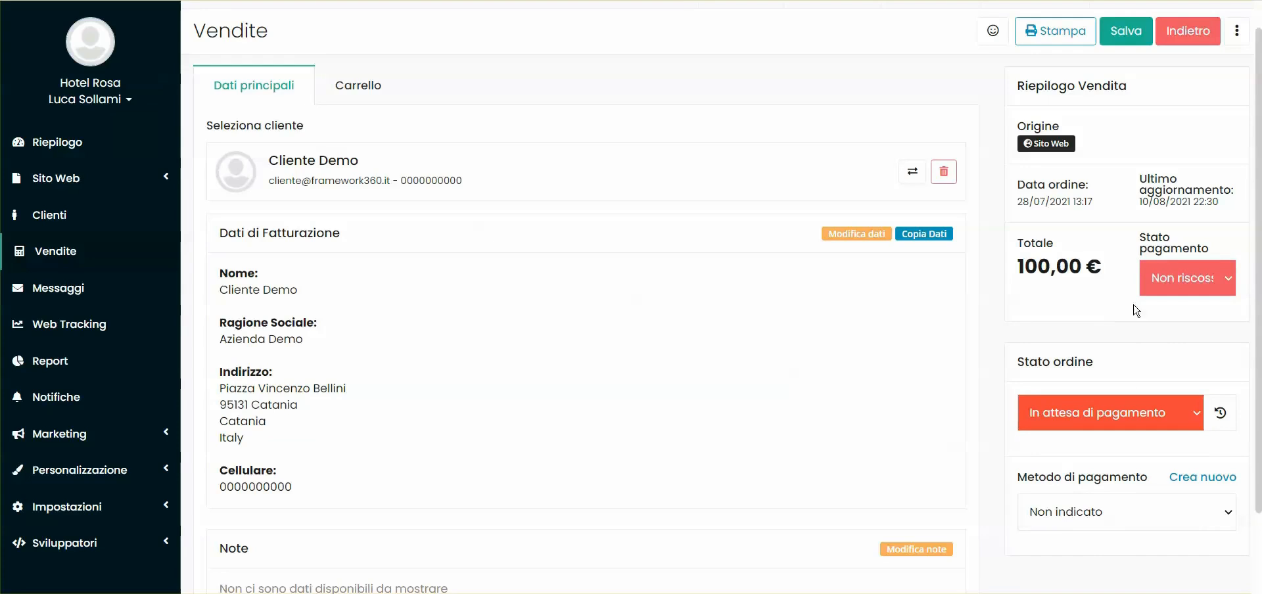
# Set the order status to Completato and agree to mark the order as paid
pyautogui.click(1101, 411)
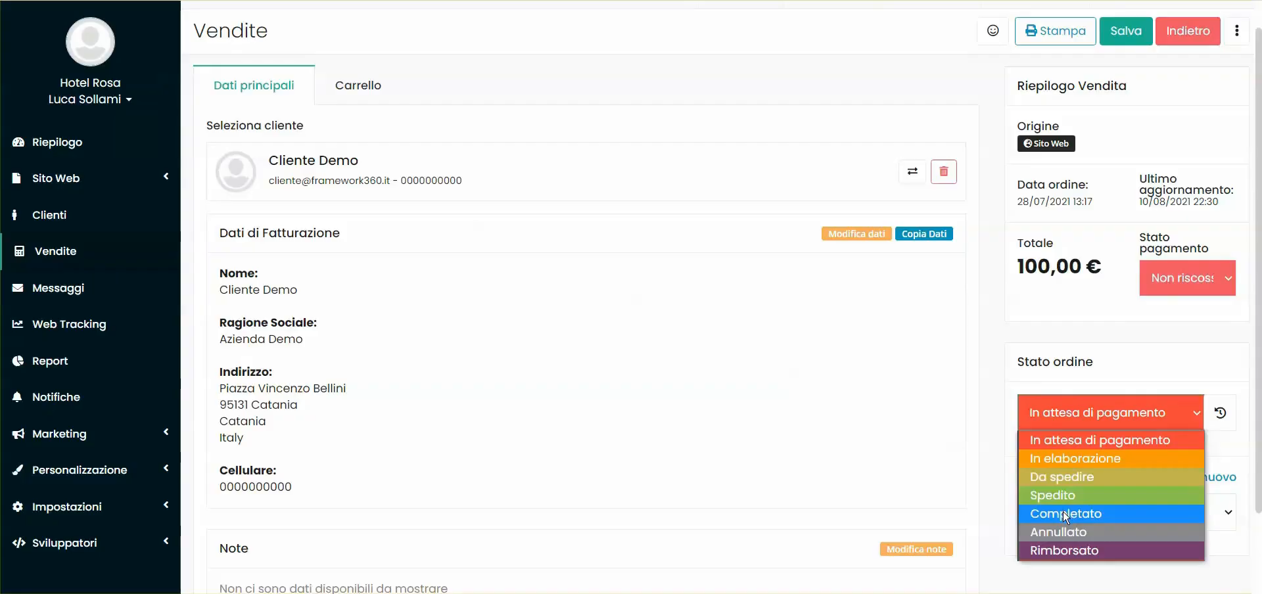
pyautogui.click(1065, 513)
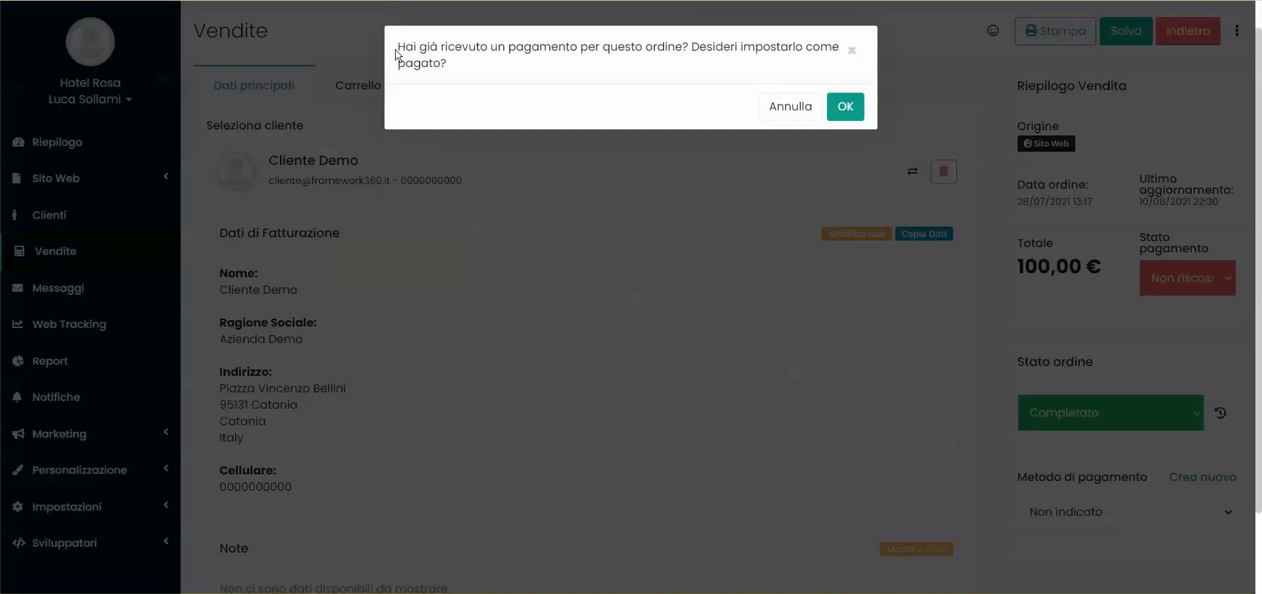
pyautogui.moveTo(399, 48); pyautogui.dragTo(696, 51)
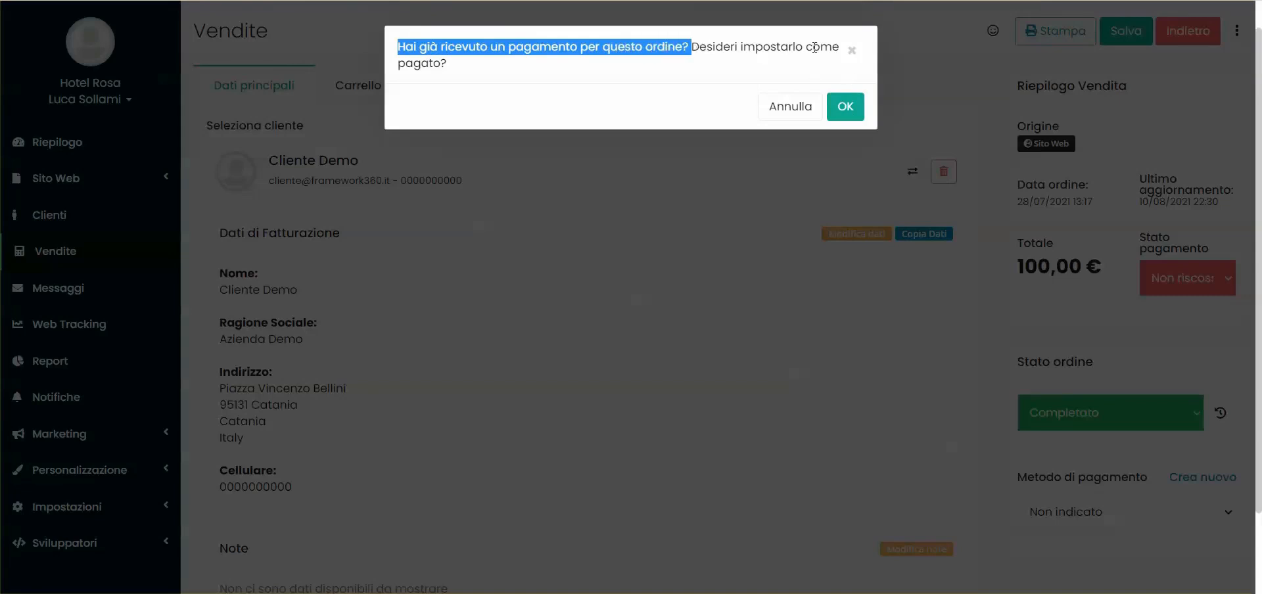
pyautogui.click(588, 66)
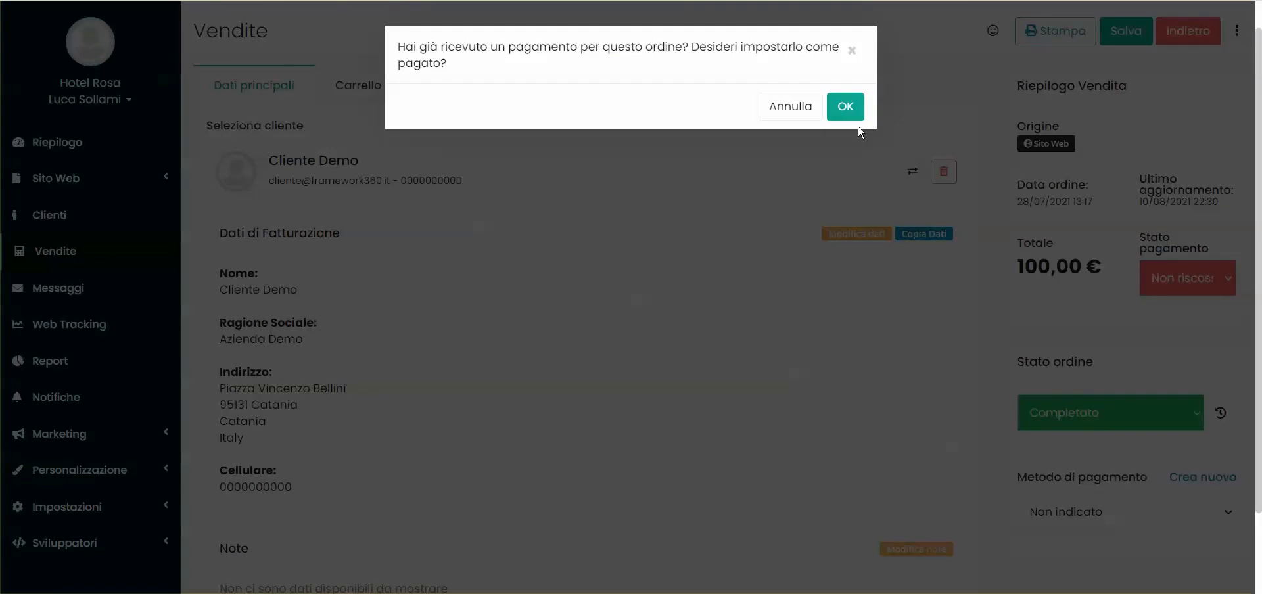
pyautogui.click(841, 111)
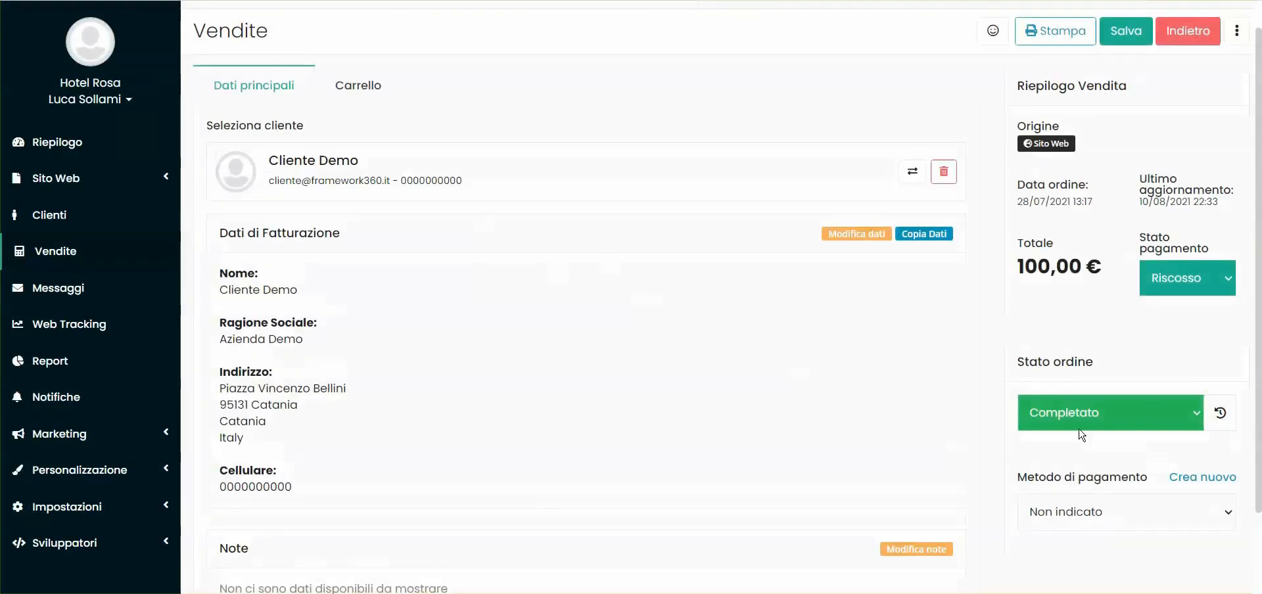
# Examine the order's update history, including each status, email notification and date
pyautogui.scroll(1, 382, 163)
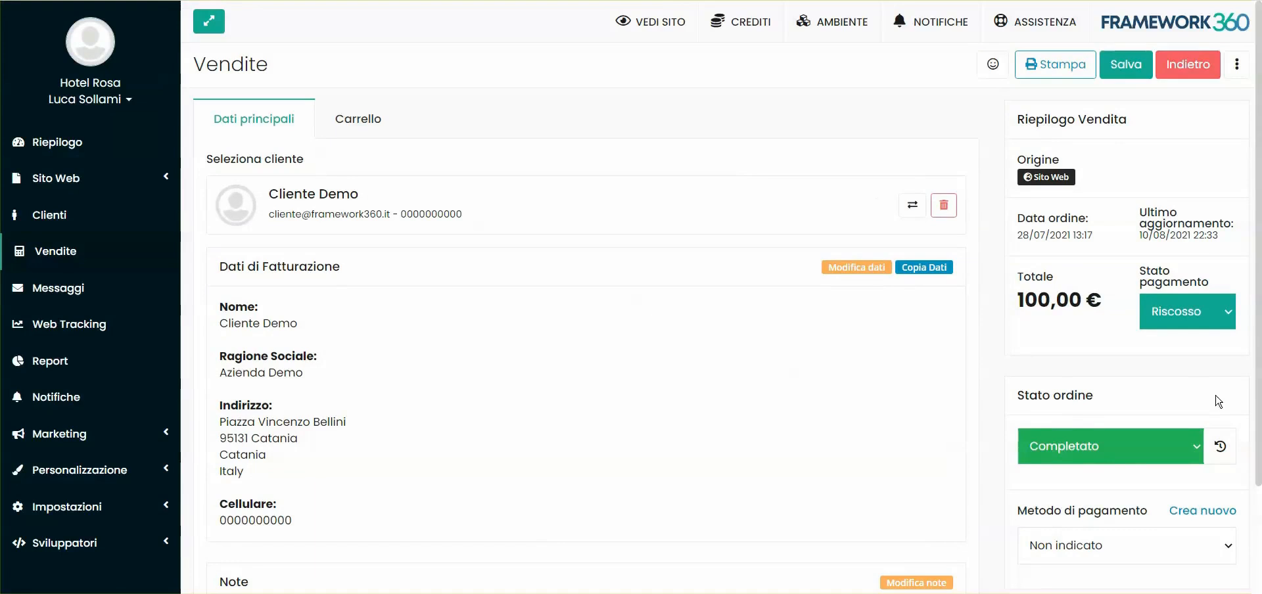
pyautogui.click(1221, 450)
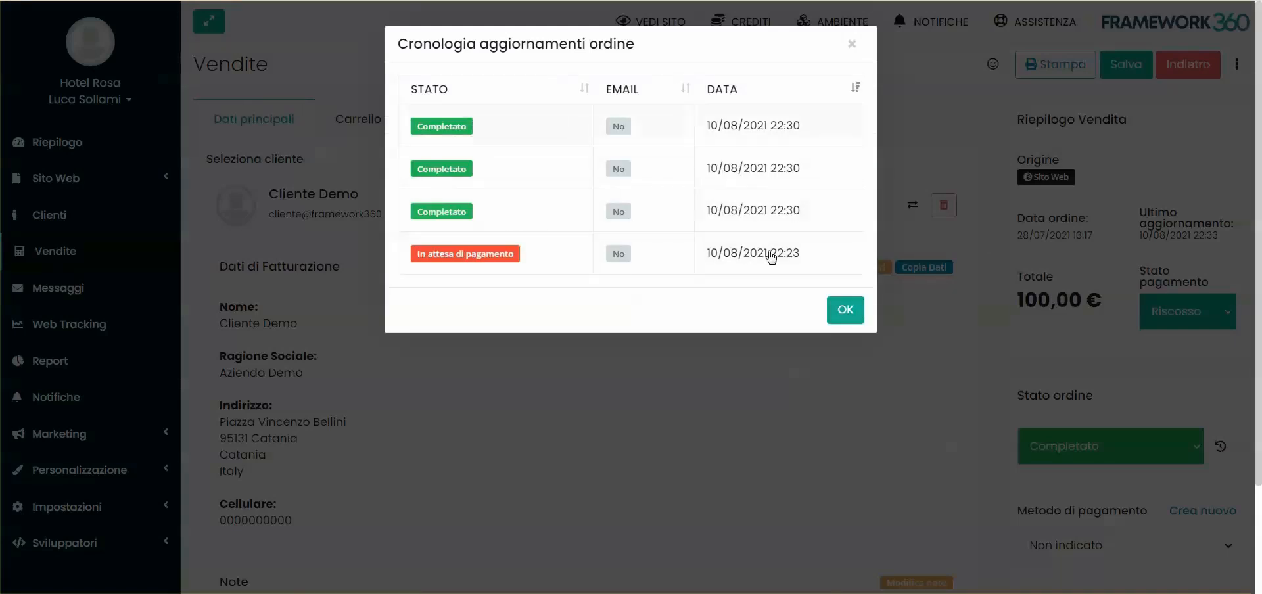
pyautogui.press('Escape')
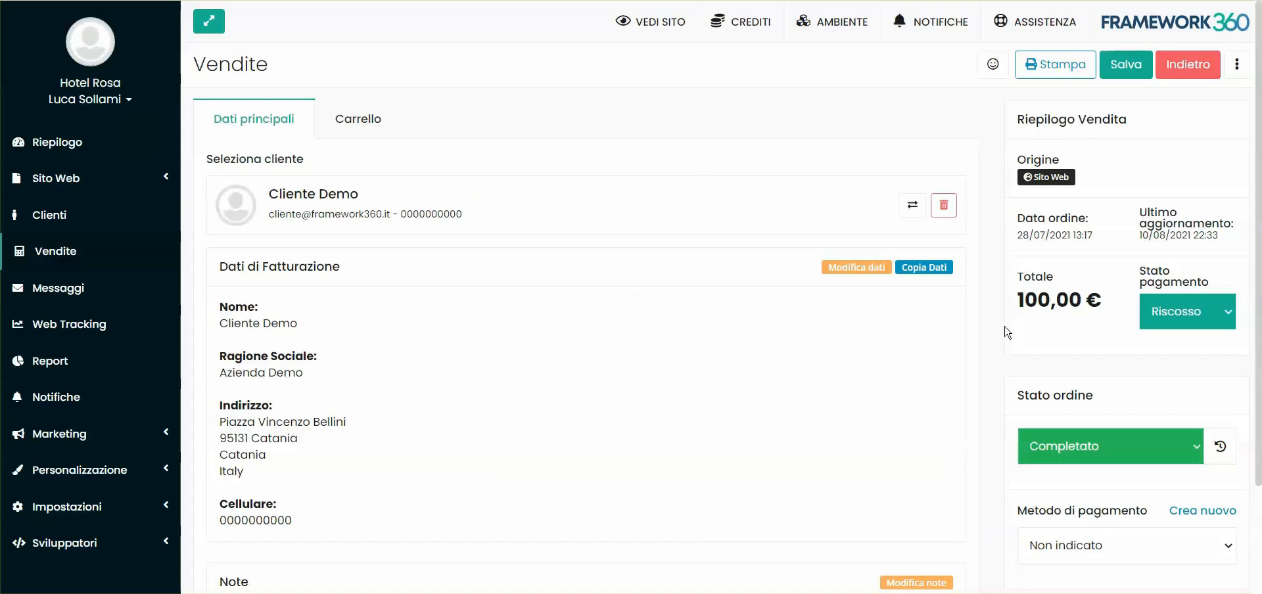
pyautogui.scroll(-2, 1006, 332)
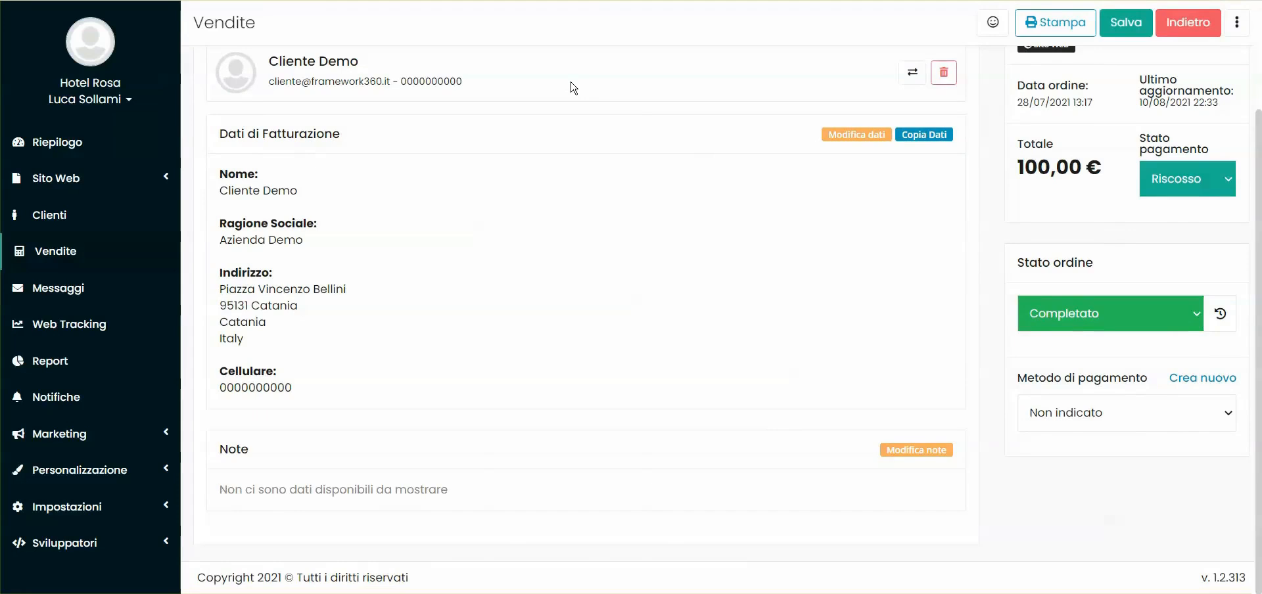
pyautogui.click(1221, 313)
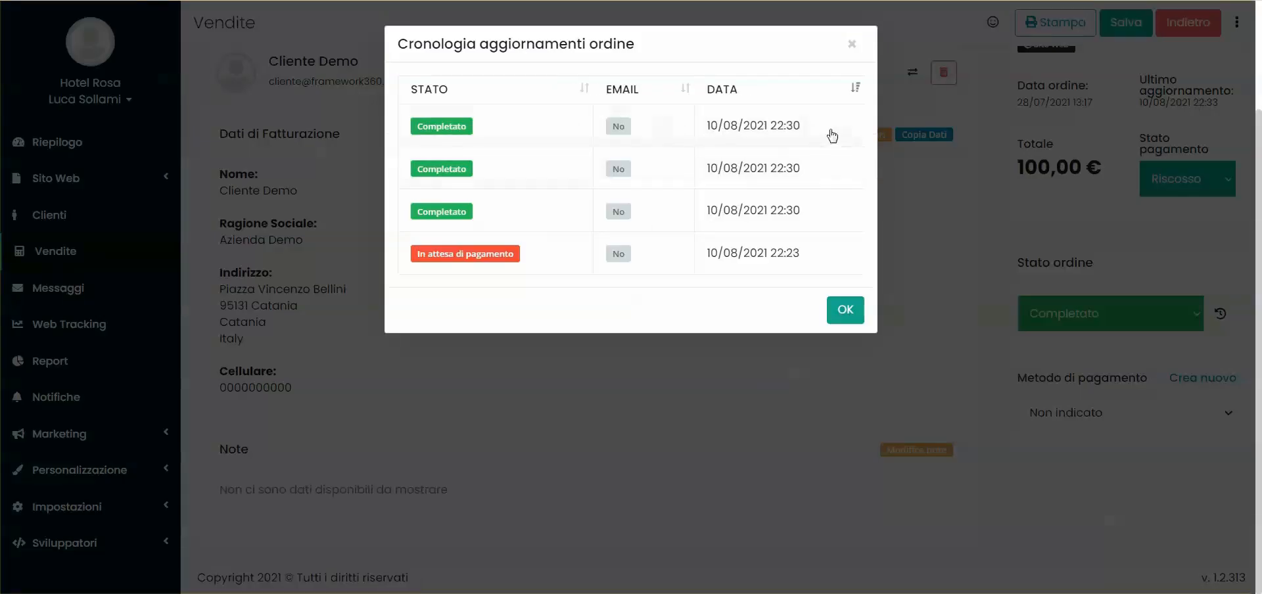
pyautogui.click(846, 309)
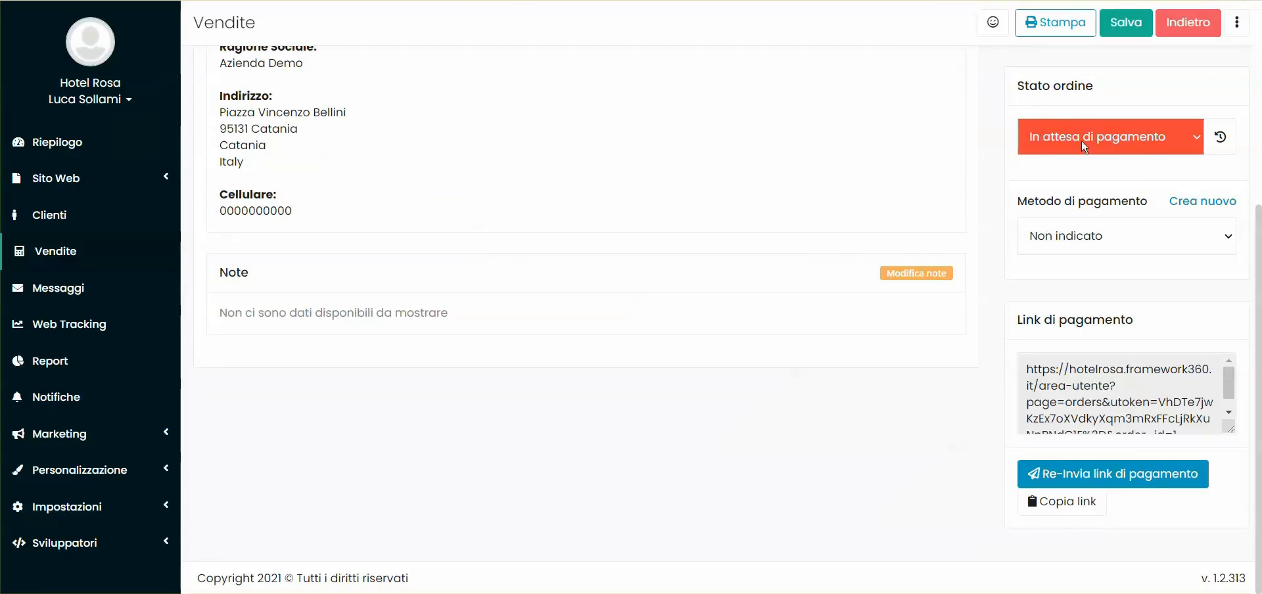
# Copy the order's payment link and open it to examine the customer's order page, from its status to the cart
pyautogui.scroll(3, 1170, 170)
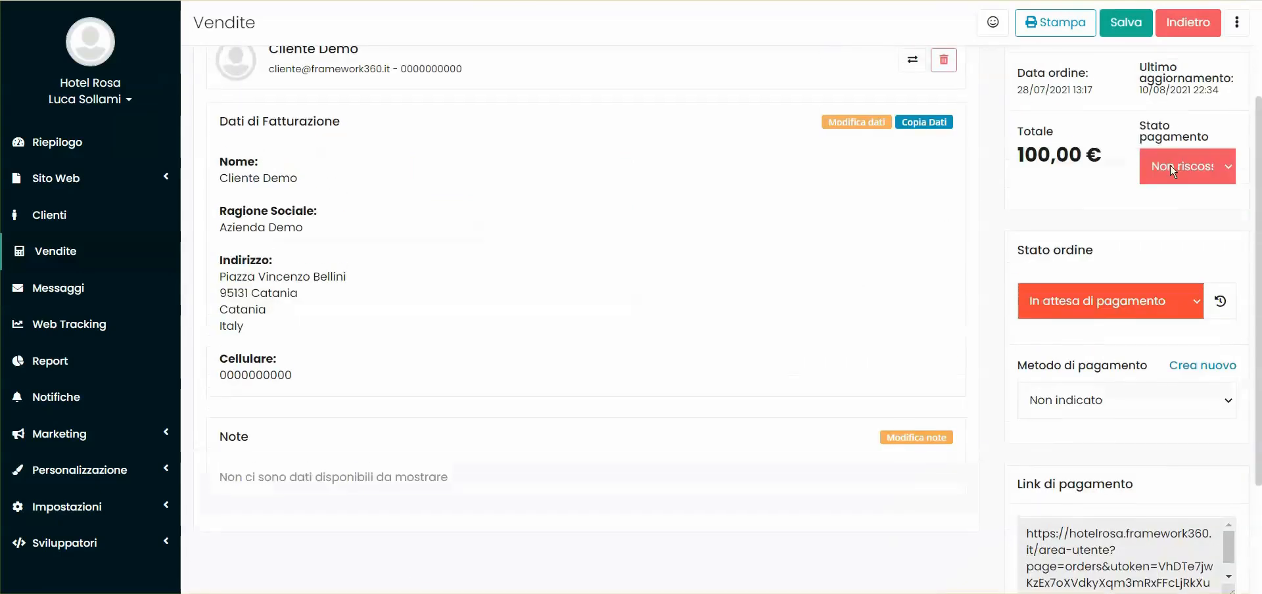
pyautogui.scroll(-3, 1010, 208)
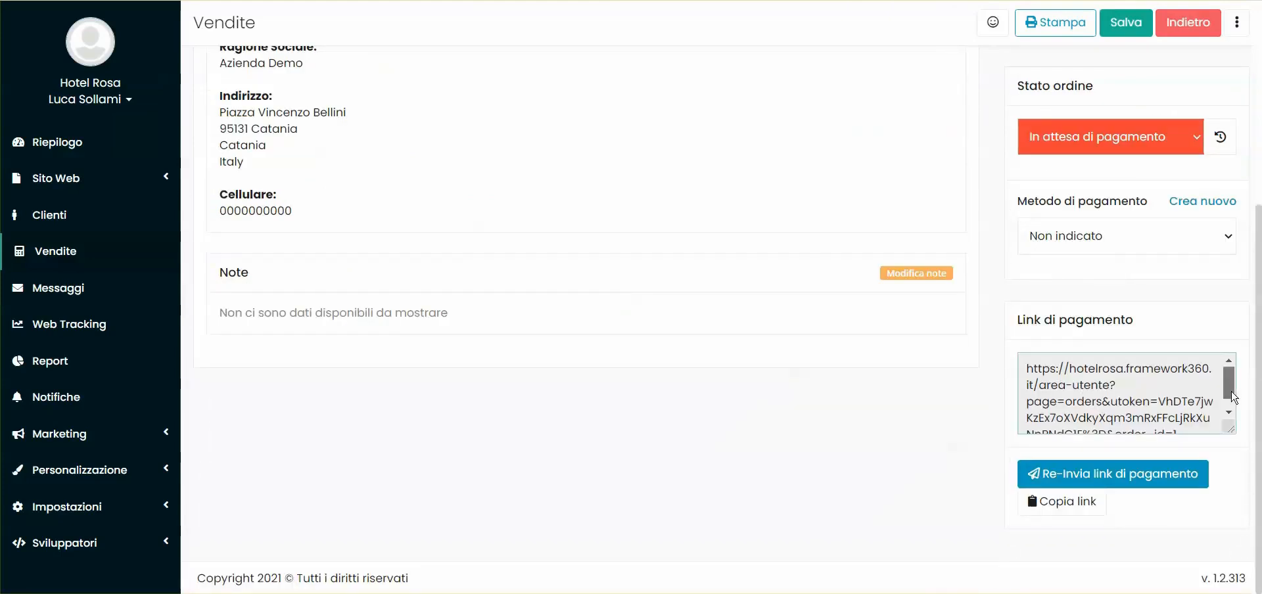
pyautogui.click(1065, 502)
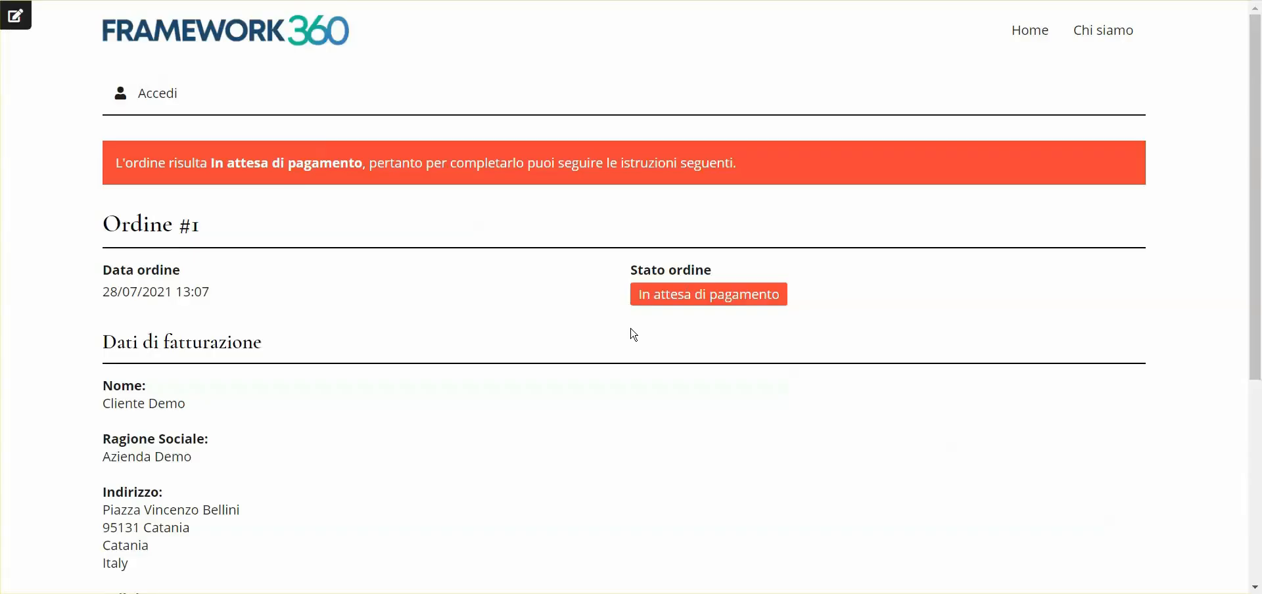
pyautogui.scroll(-6, 631, 332)
pyautogui.scroll(6, 207, 238)
pyautogui.scroll(-5, 480, 194)
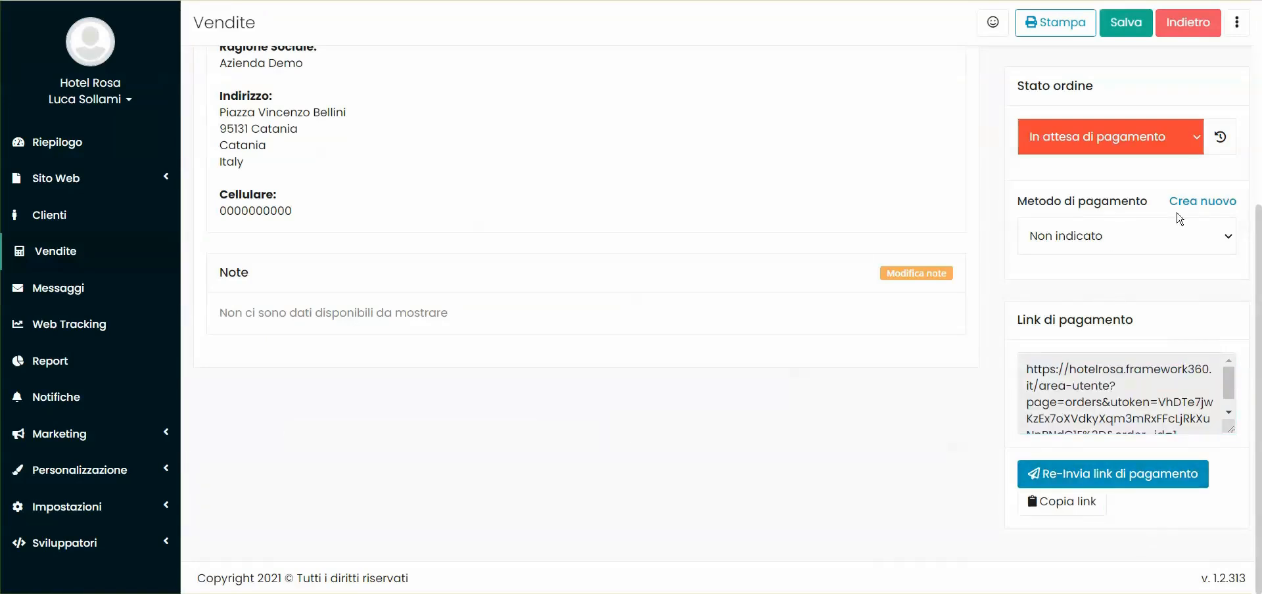
# Open the settings for creating a payment method and examine the web and recurring payment options, including Stripe
pyautogui.click(1181, 220)
pyautogui.click(1202, 201)
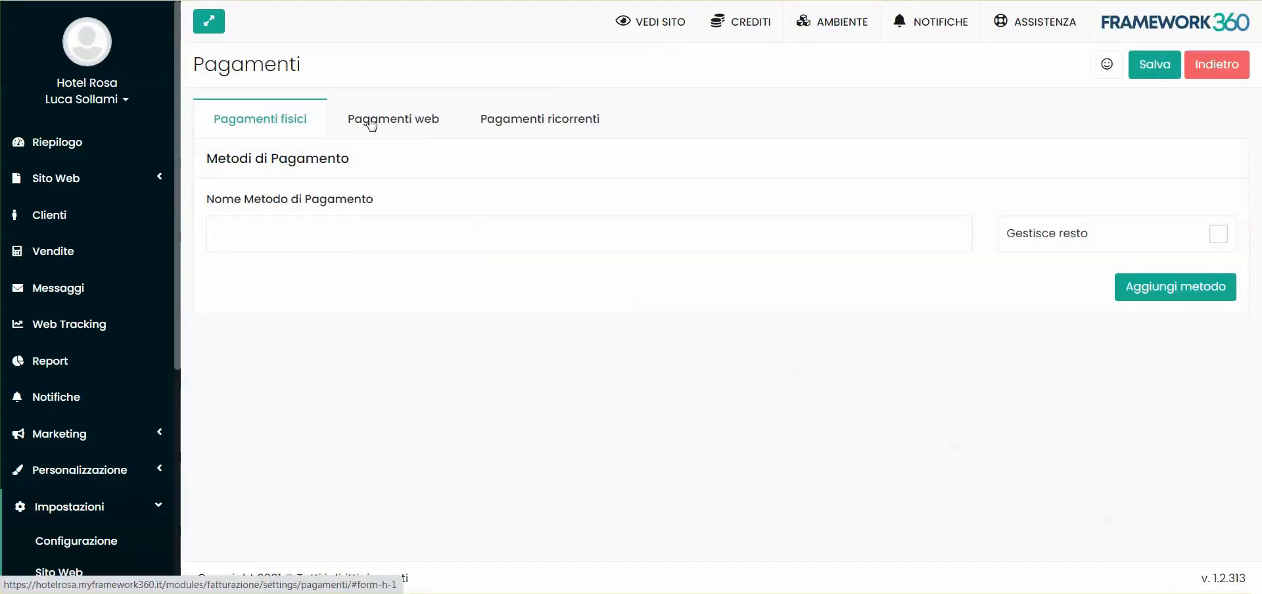
pyautogui.click(426, 125)
pyautogui.click(598, 126)
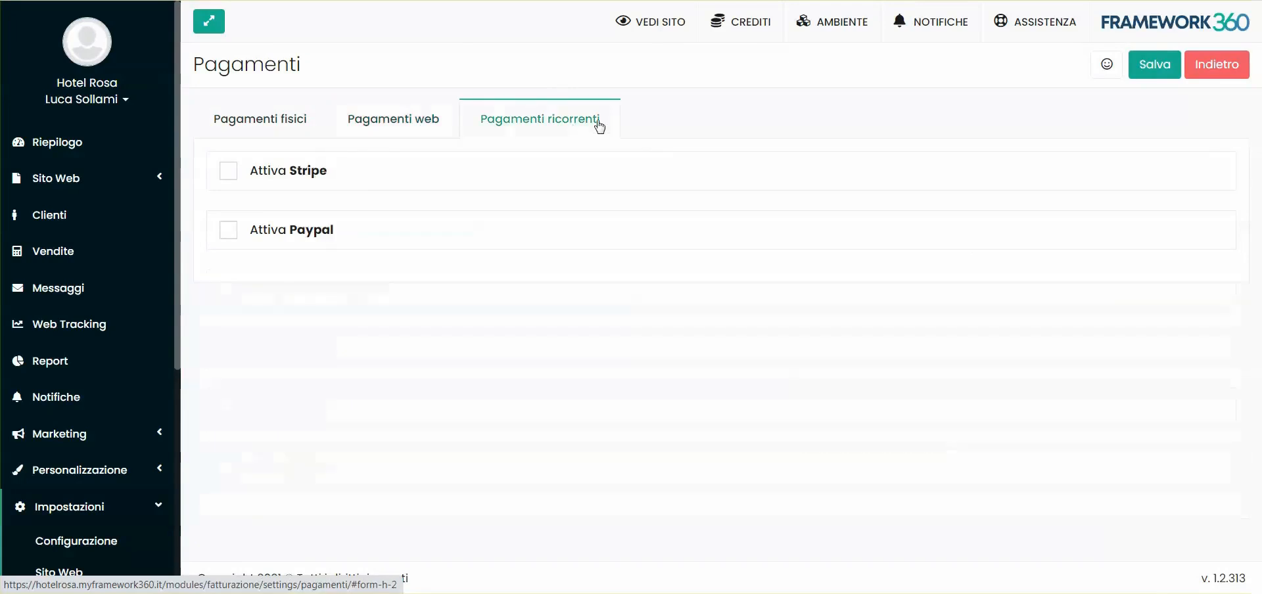
pyautogui.click(229, 172)
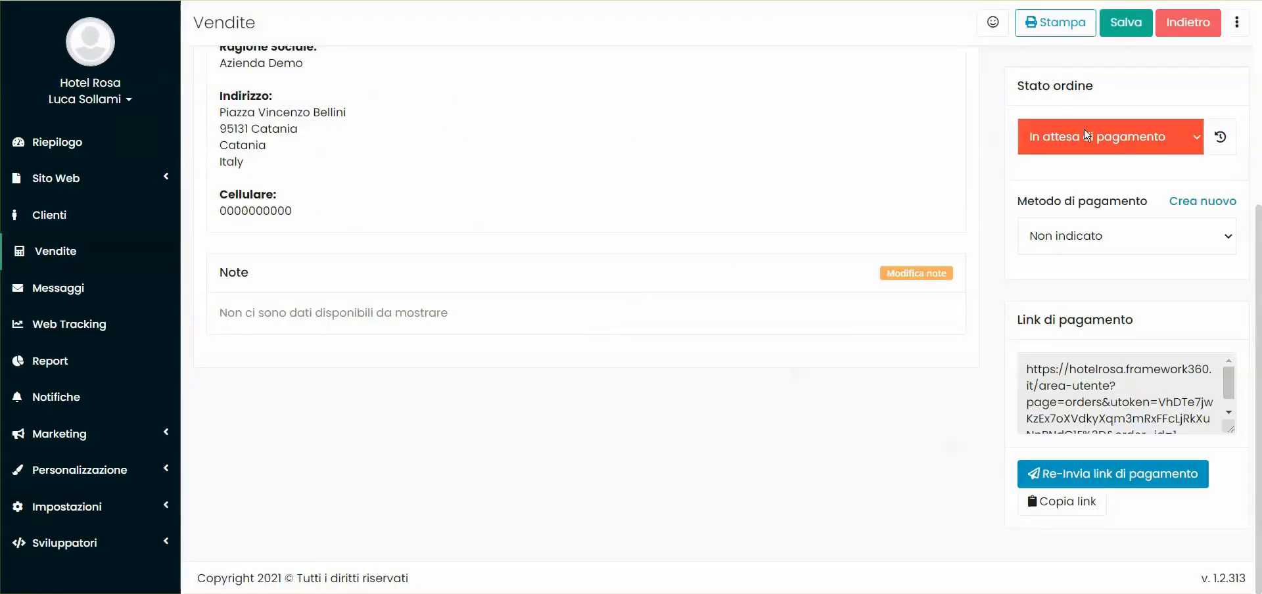
# Copy the order's payment link and examine the confirmation for resending the payment email, cancelling it without sending
pyautogui.click(1059, 501)
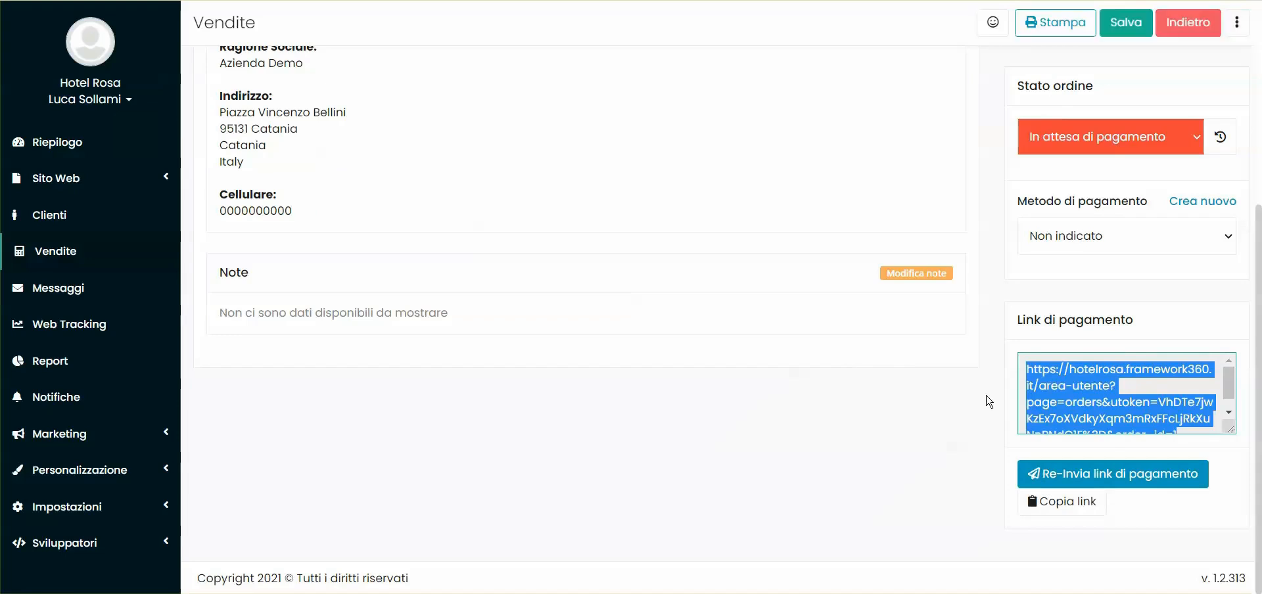
pyautogui.click(1104, 474)
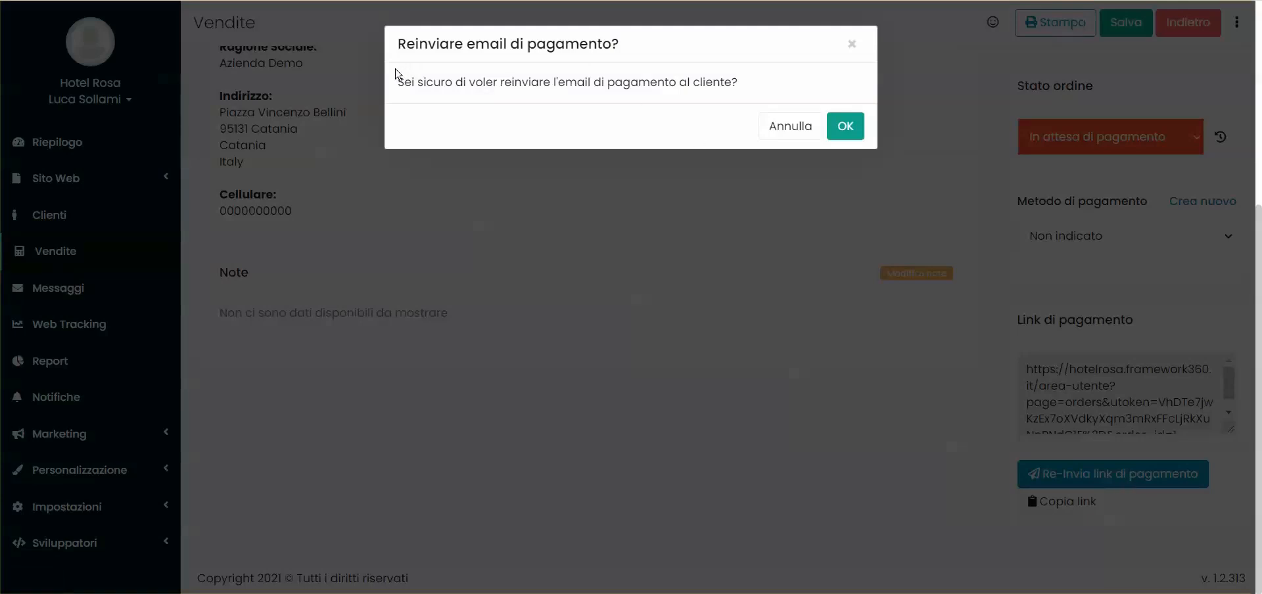
pyautogui.moveTo(397, 82); pyautogui.dragTo(762, 85)
pyautogui.click(765, 89)
pyautogui.click(812, 132)
# Highlight the customer's email address on the sale and review the order's payment link section
pyautogui.scroll(5, 351, 189)
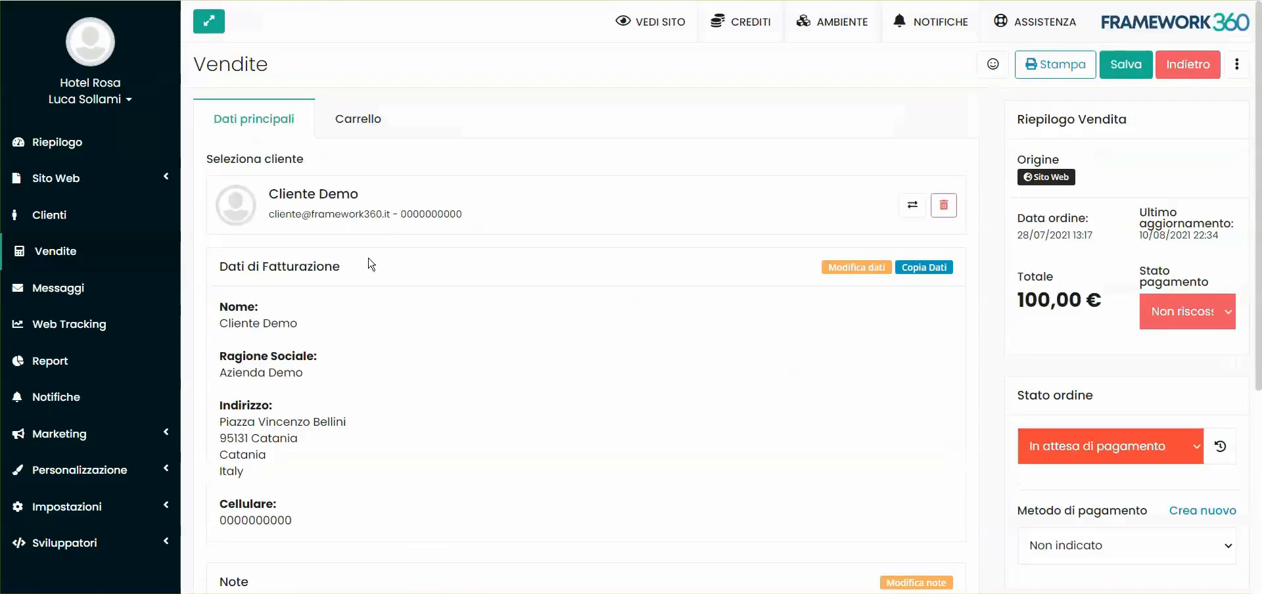
pyautogui.moveTo(276, 213); pyautogui.dragTo(373, 211)
pyautogui.click(373, 211)
pyautogui.scroll(-5, 1118, 395)
pyautogui.scroll(-1, 1171, 388)
pyautogui.scroll(1, 1129, 392)
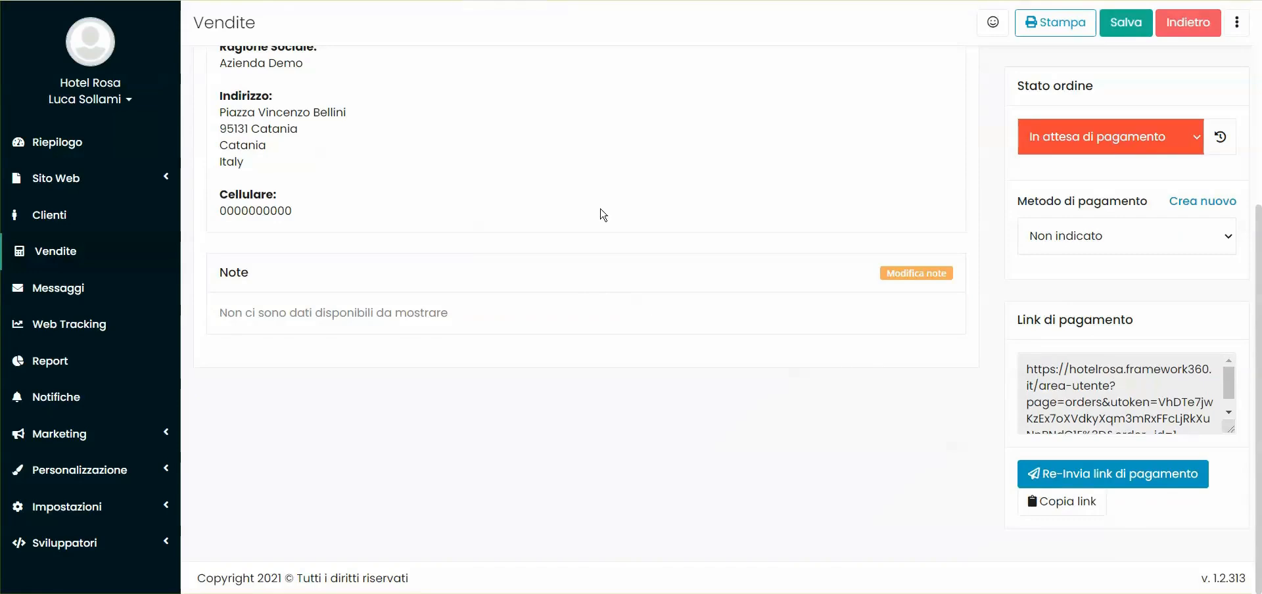
# Switch to the customer's order page and review its payment notice, billing data and cart
pyautogui.scroll(1, 611, 176)
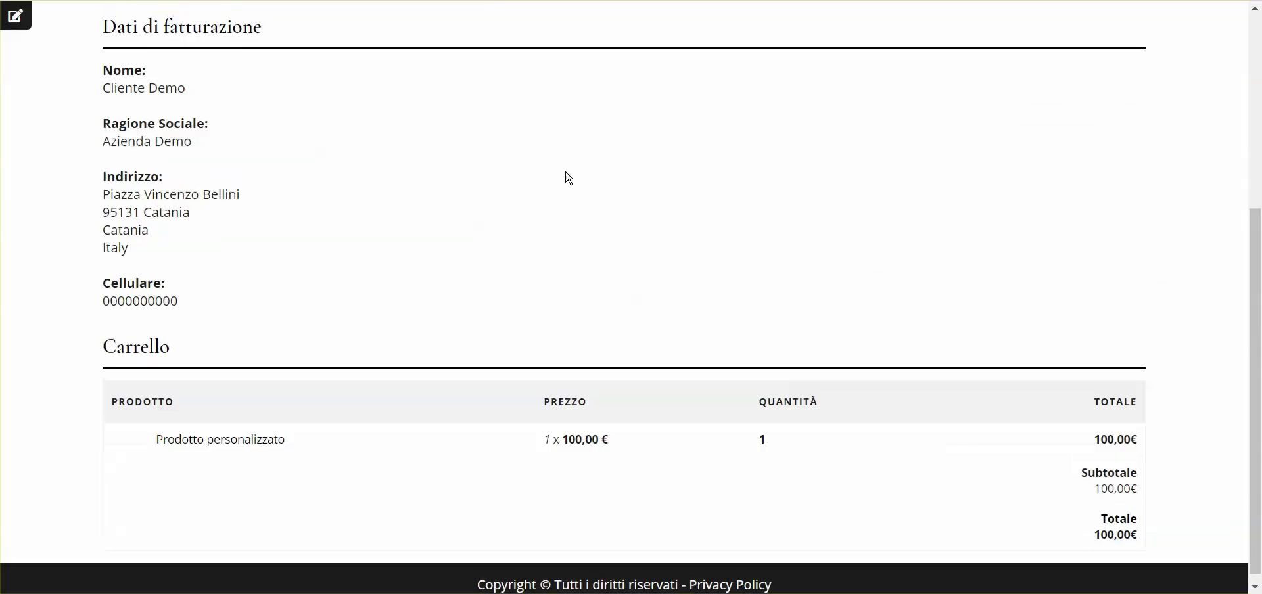
pyautogui.scroll(5, 664, 397)
pyautogui.scroll(-5, 538, 215)
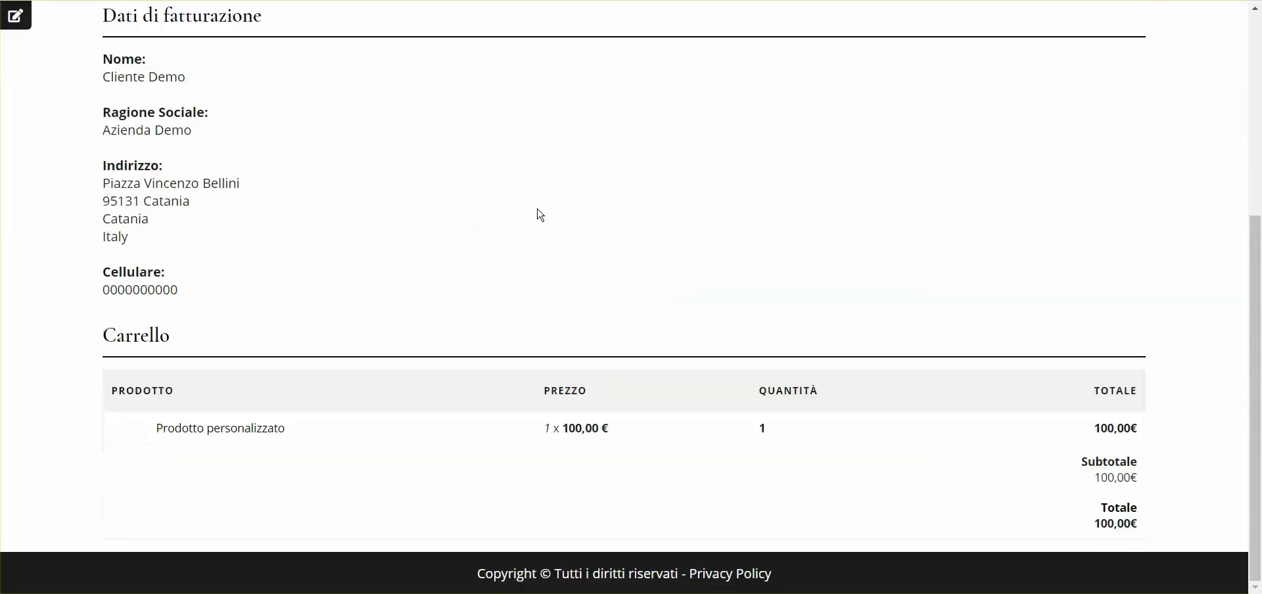
pyautogui.scroll(5, 747, 439)
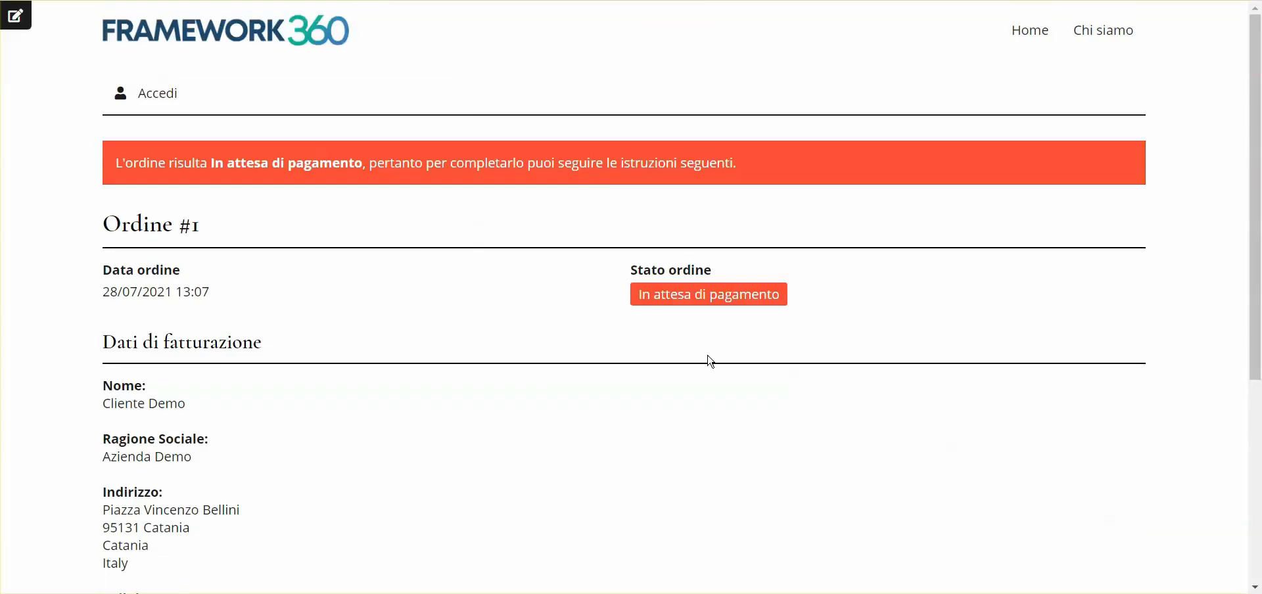